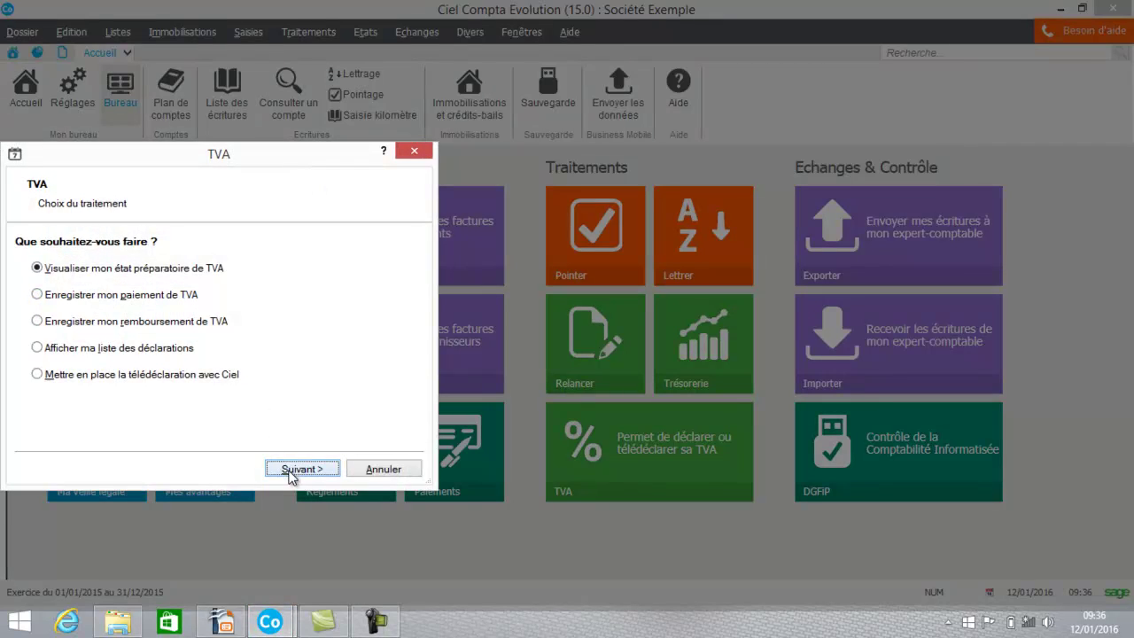
- Display the preparatory VAT statement for Décembre 2015, declining reversal of the VAT OD entry, and enlarge the form
left_click(289, 472)
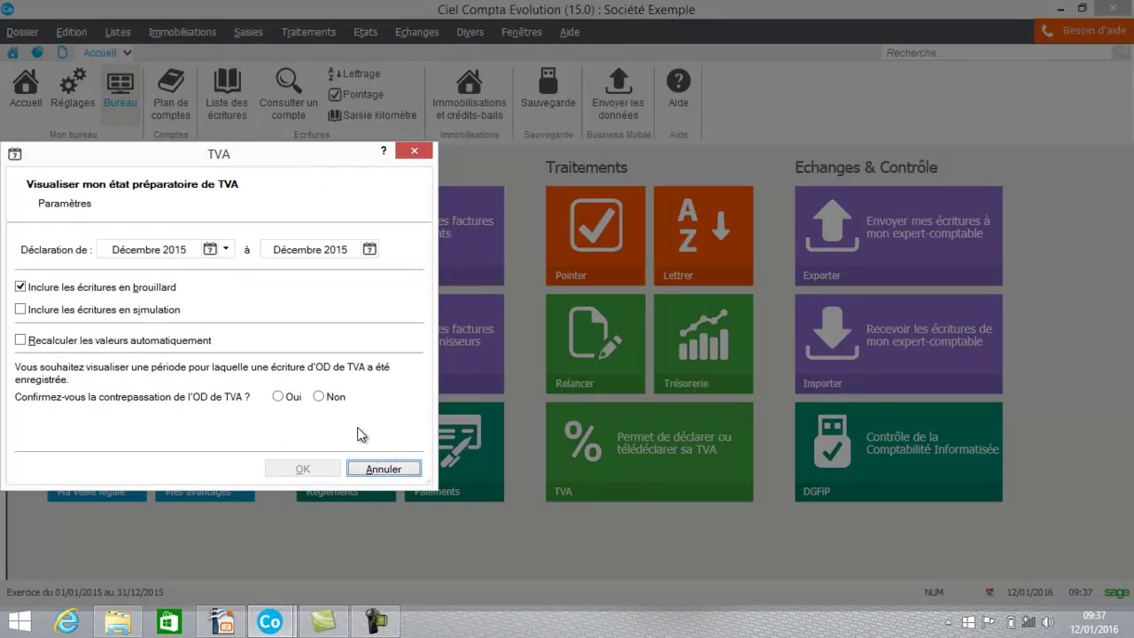
left_click(325, 398)
left_click(317, 472)
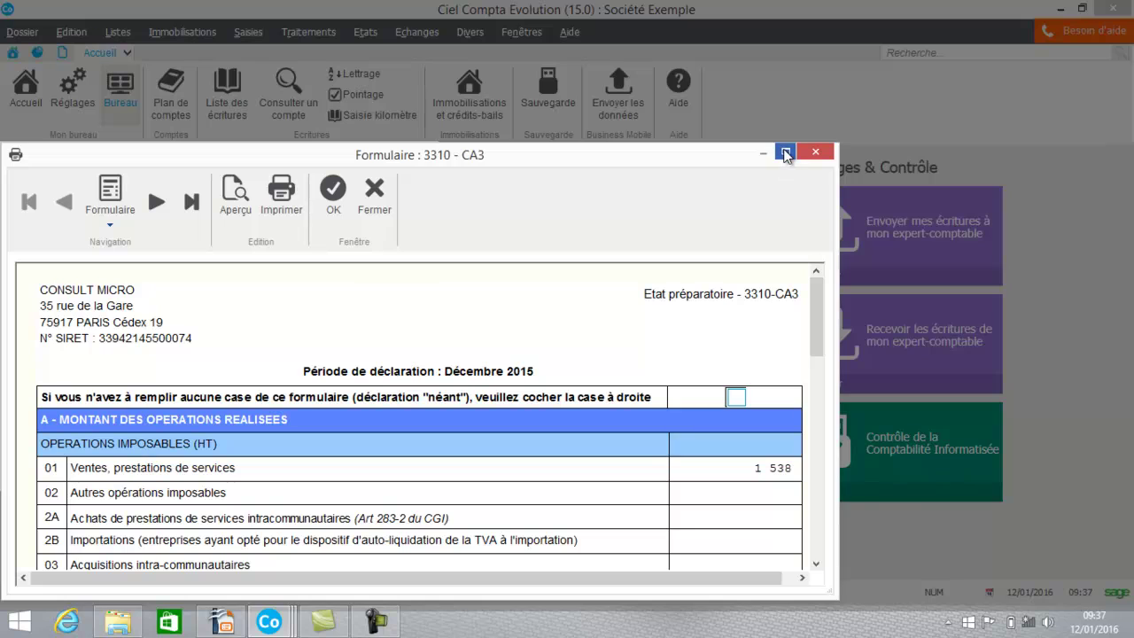
left_click(786, 154)
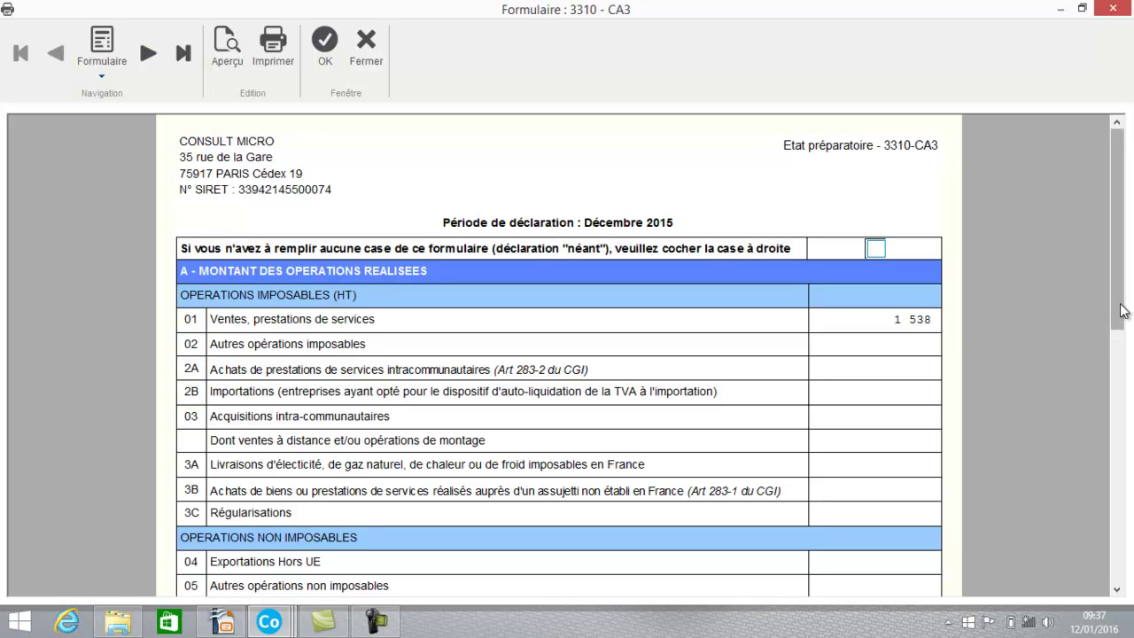
- Examine the gross VAT due, deductible VAT and credit to carry forward on the 3310-CA3 form, and close it
left_click_drag(1120, 312, 1110, 494)
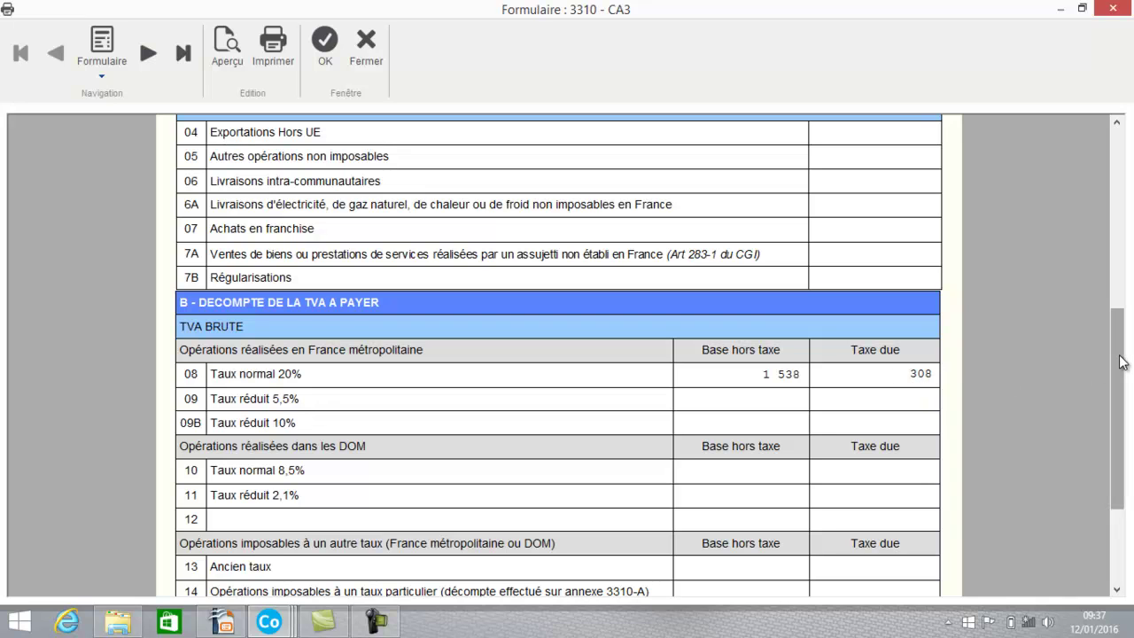
left_click_drag(1120, 362, 1121, 434)
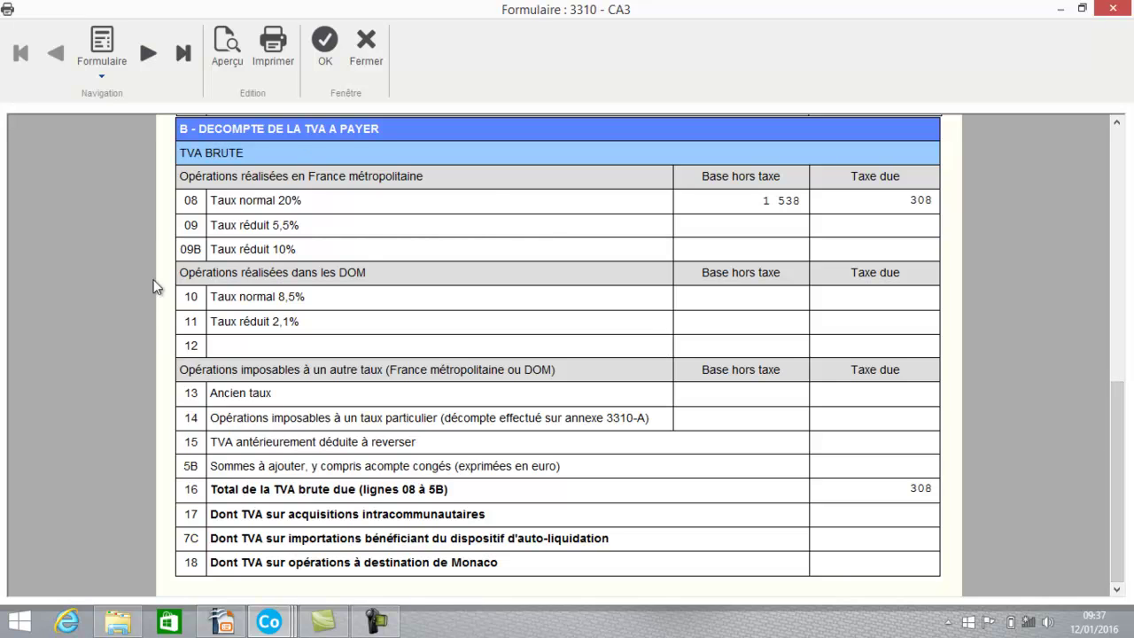
left_click(145, 57)
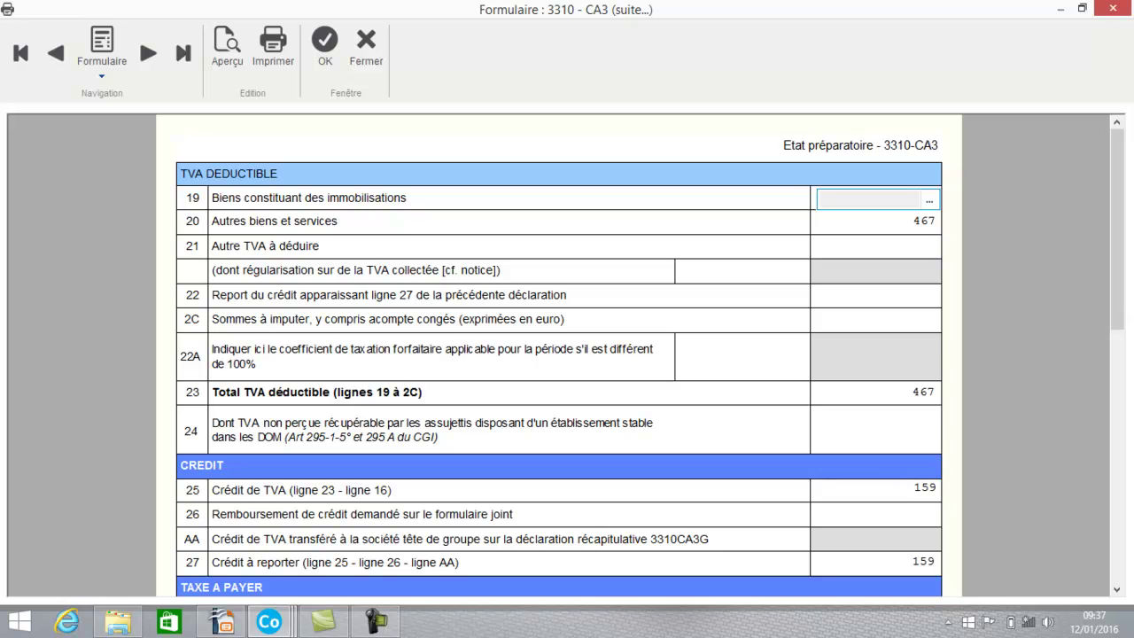
left_click_drag(1123, 253, 1108, 299)
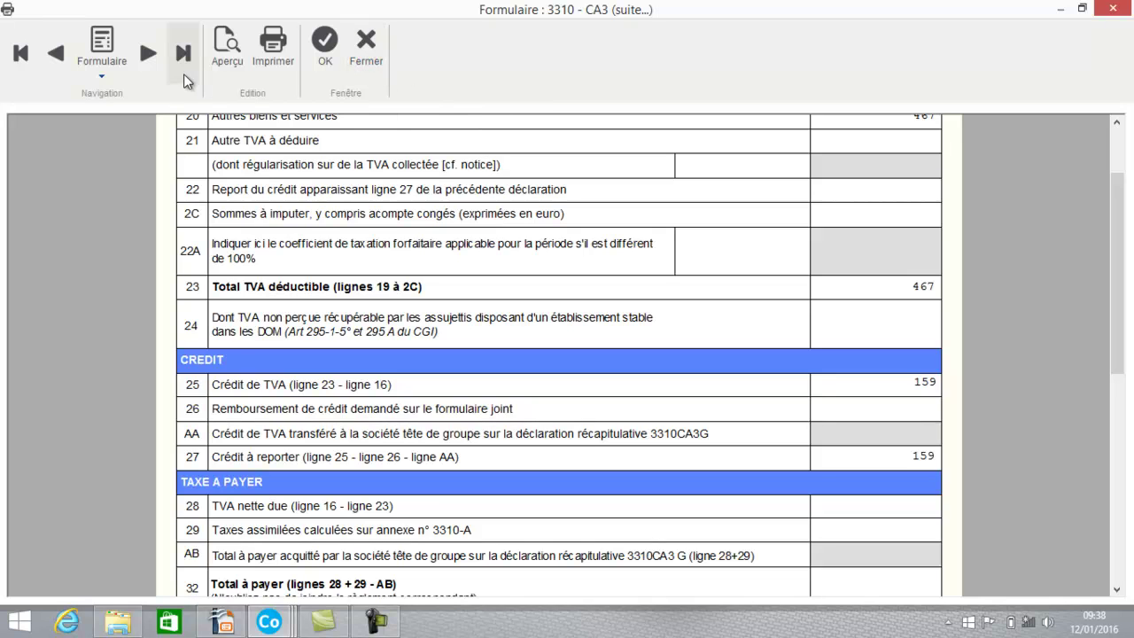
left_click(57, 53)
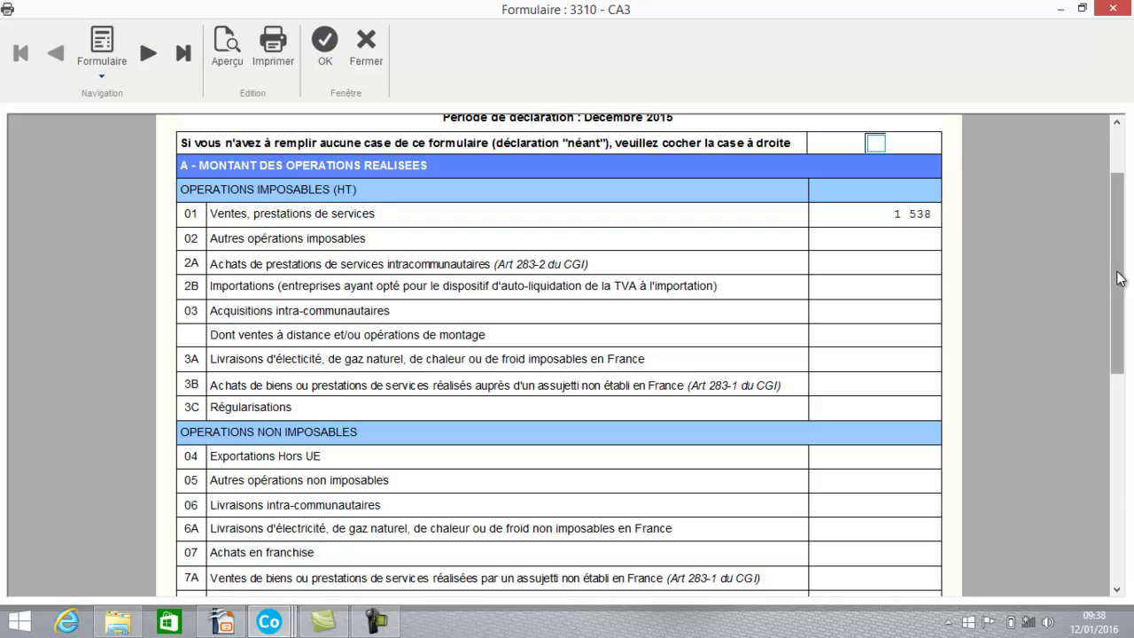
left_click_drag(1119, 278, 1116, 400)
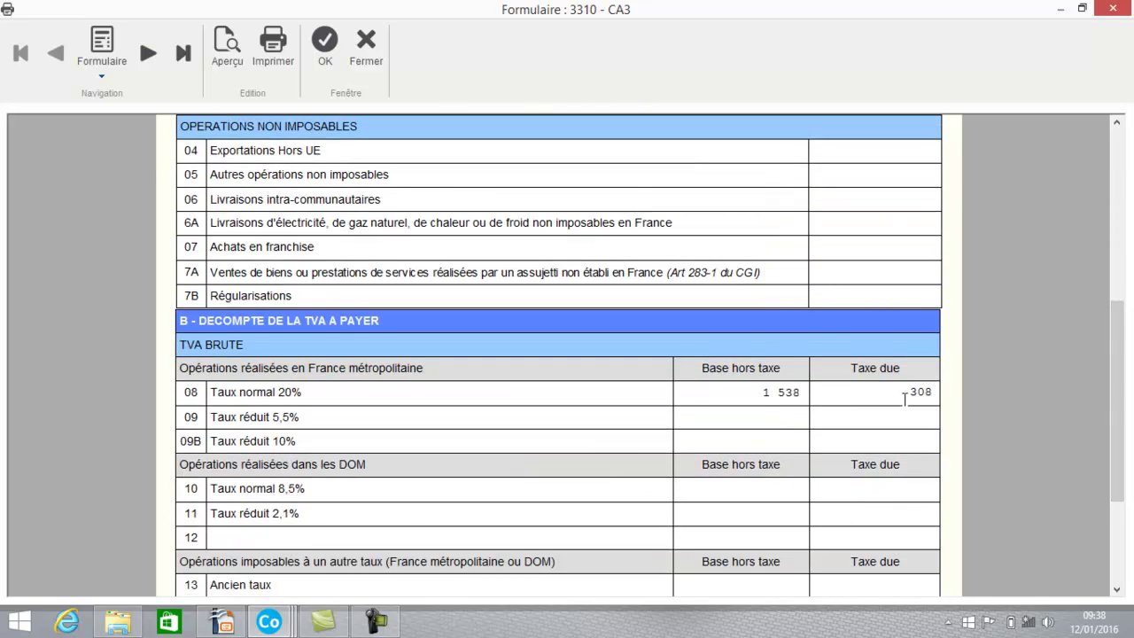
left_click(148, 55)
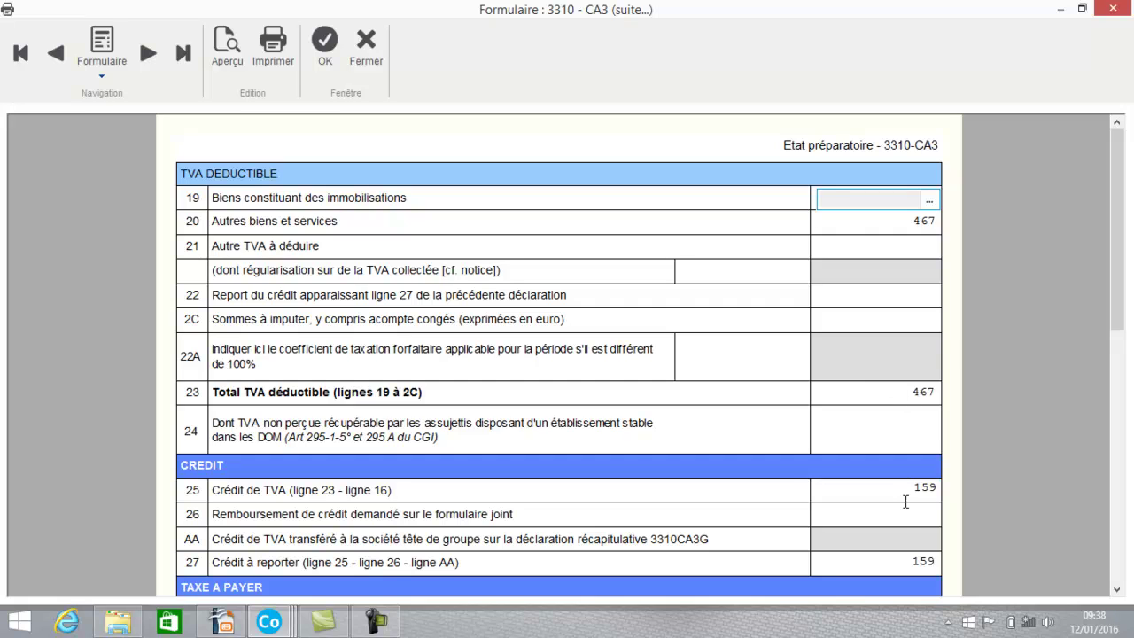
left_click(369, 55)
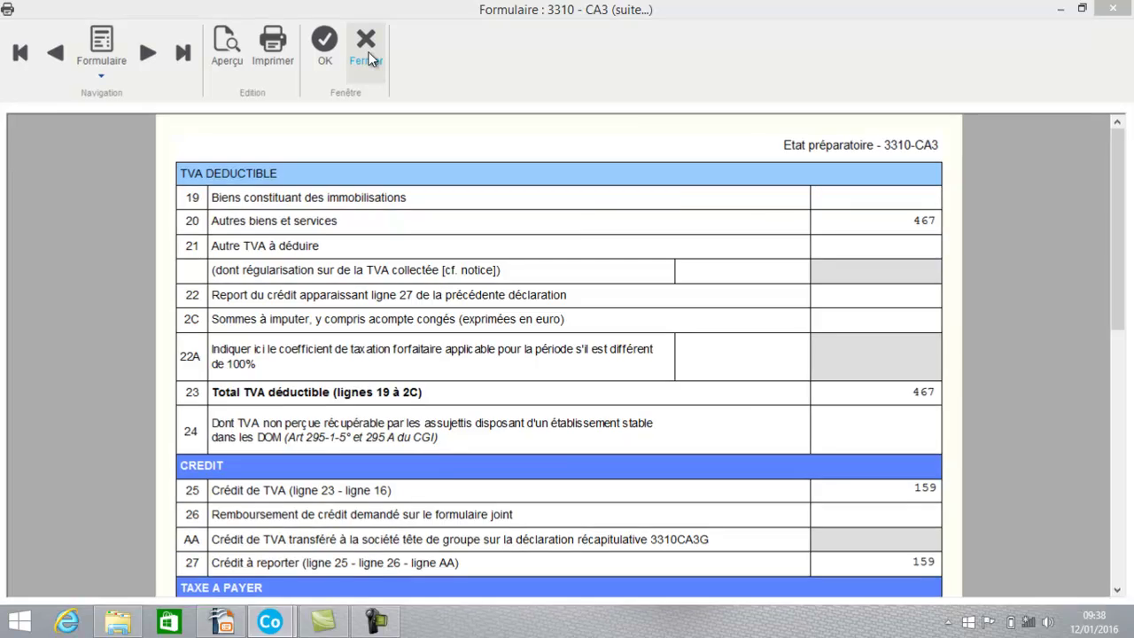
- Start a standard accounting entry in the OD (Opérations Diverses) journal
left_click(248, 32)
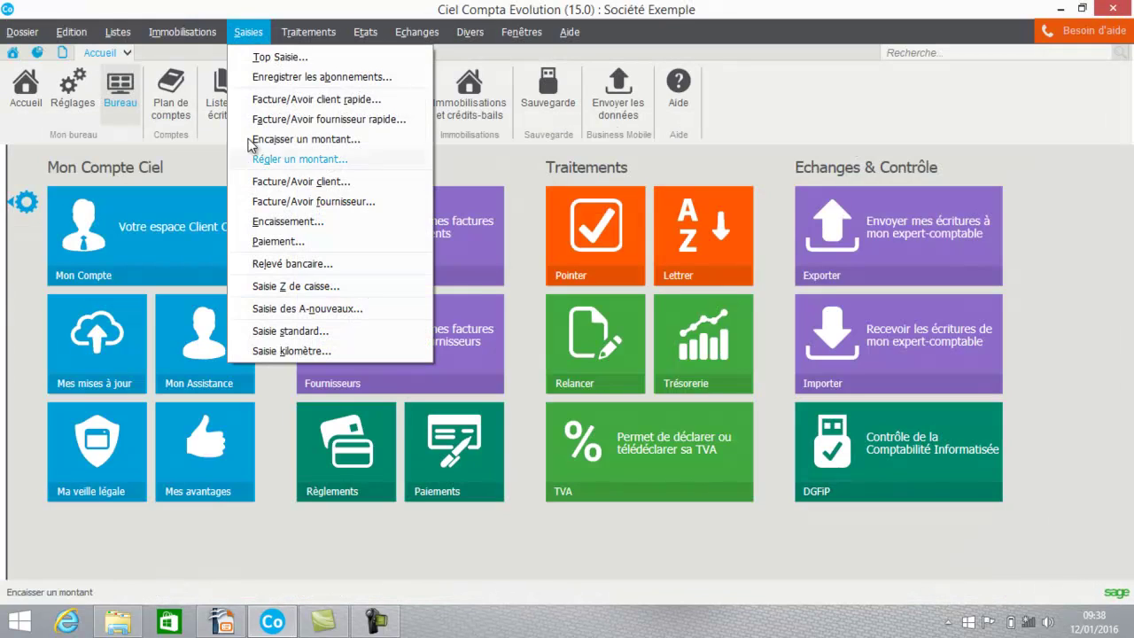
left_click(264, 331)
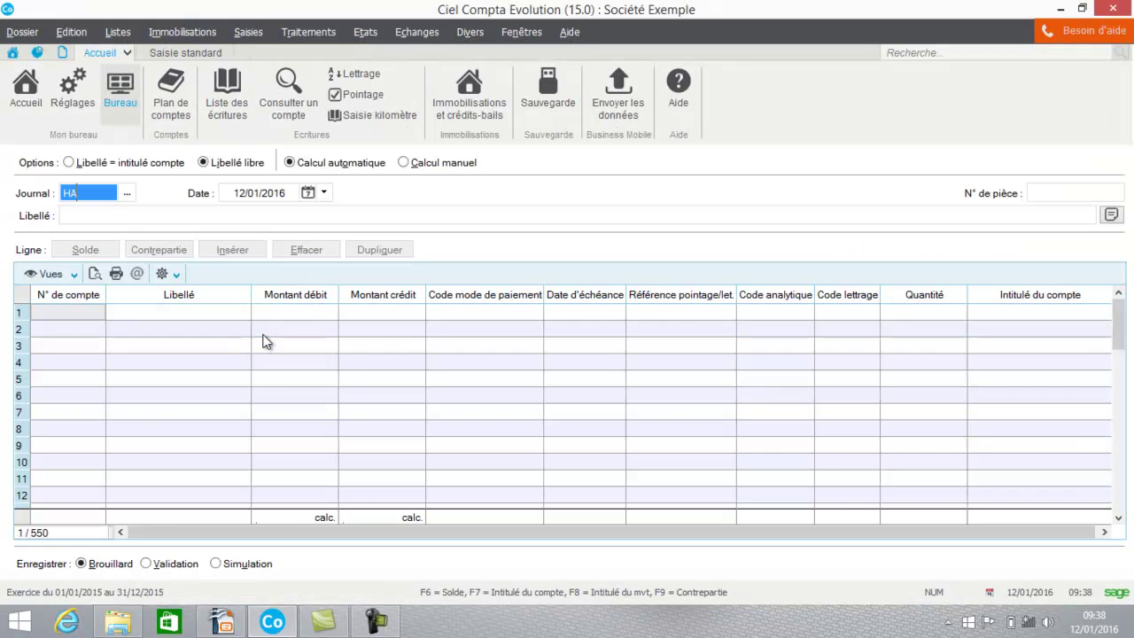
type("OD")
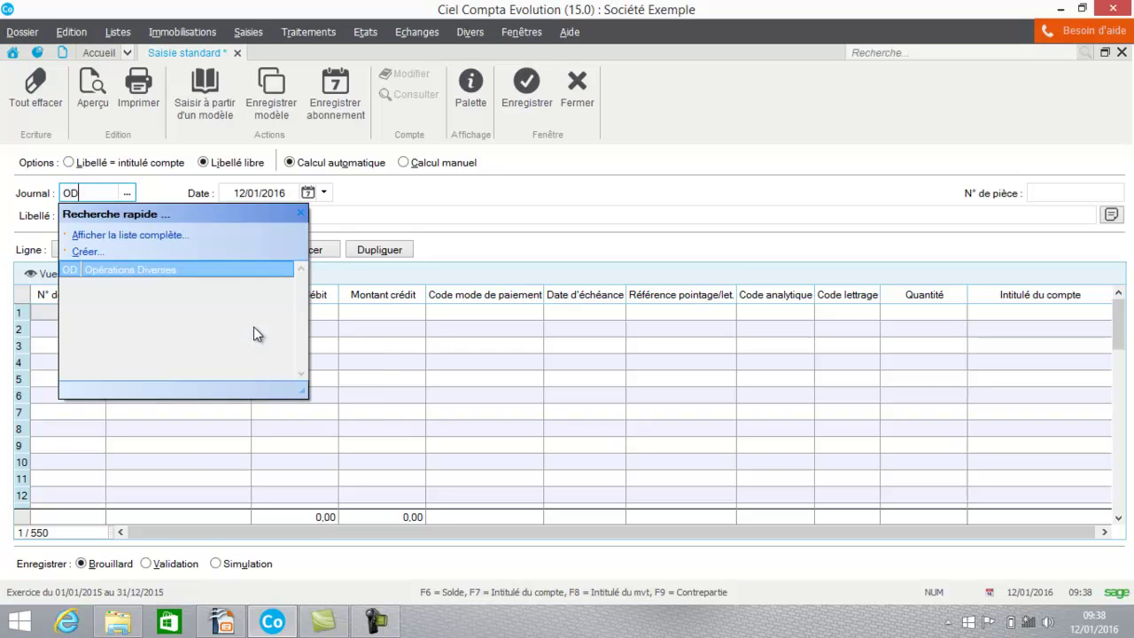
key("Tab")
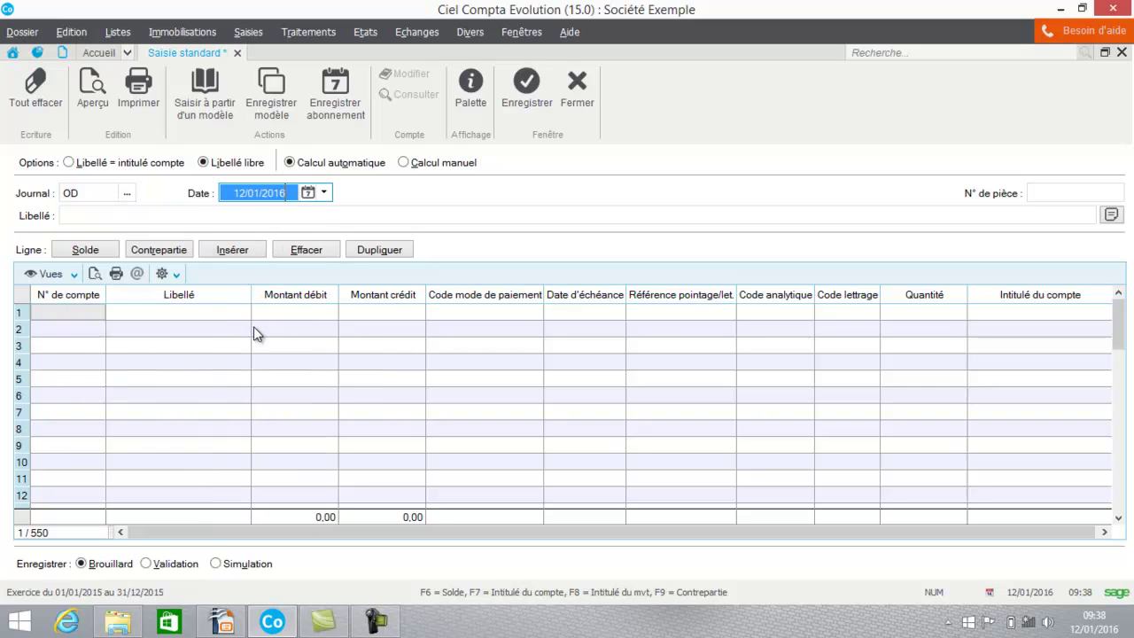
- Set the entry's label to "Comptabilisation declaration de TVA decembre 2015"
left_click(175, 210)
type("Comptabilisation decla")
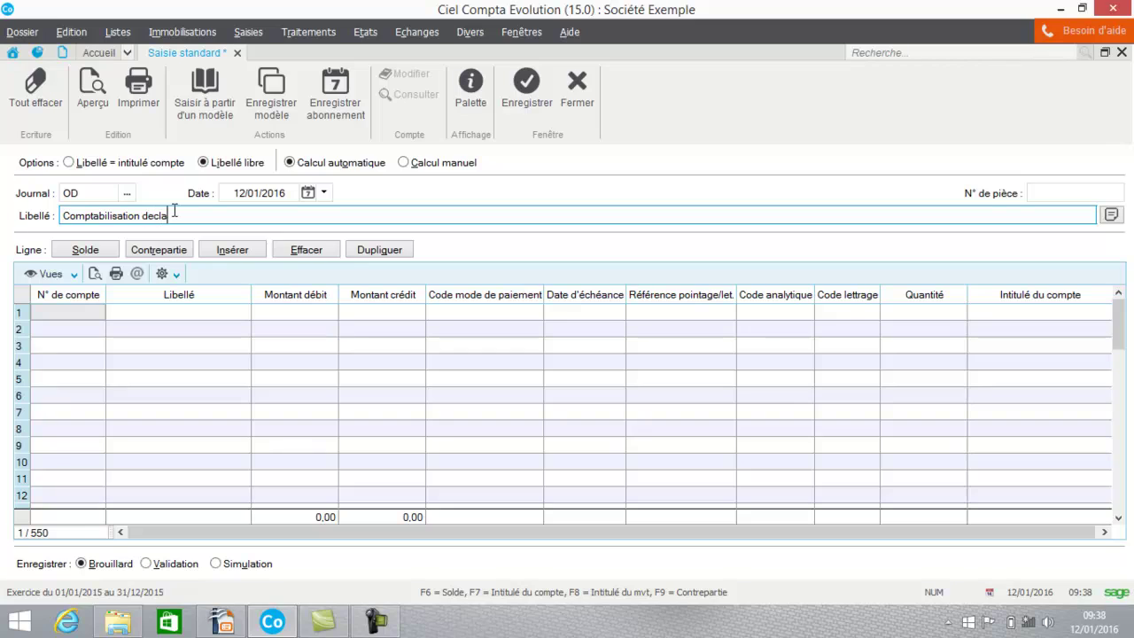
type("ration de")
key("Caps_Lock")
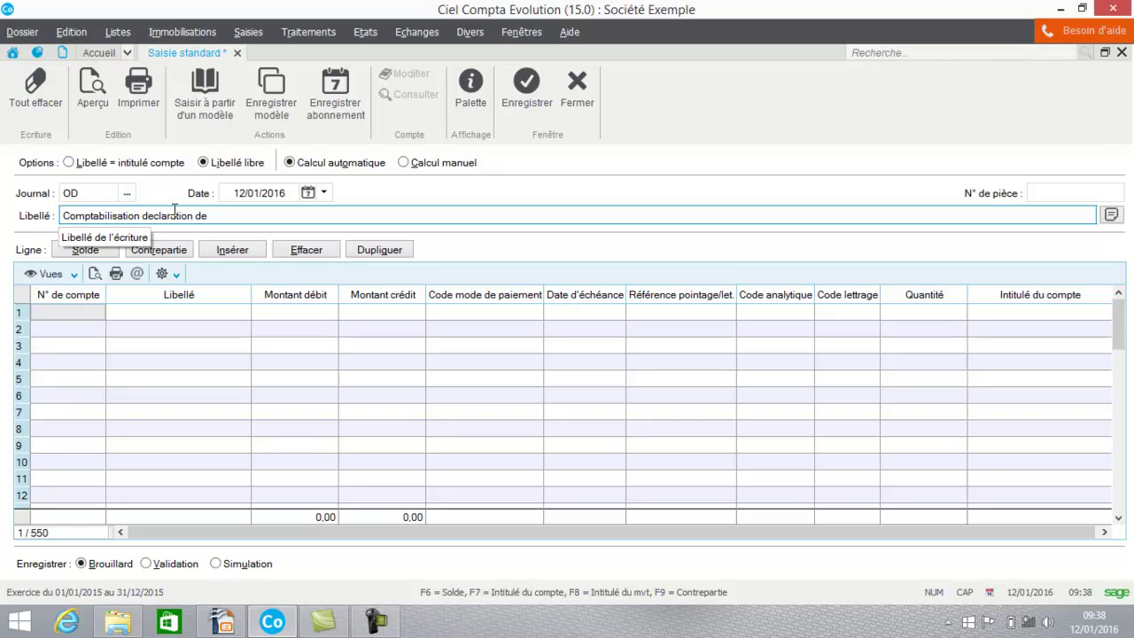
type("TVA")
key("Caps_Lock")
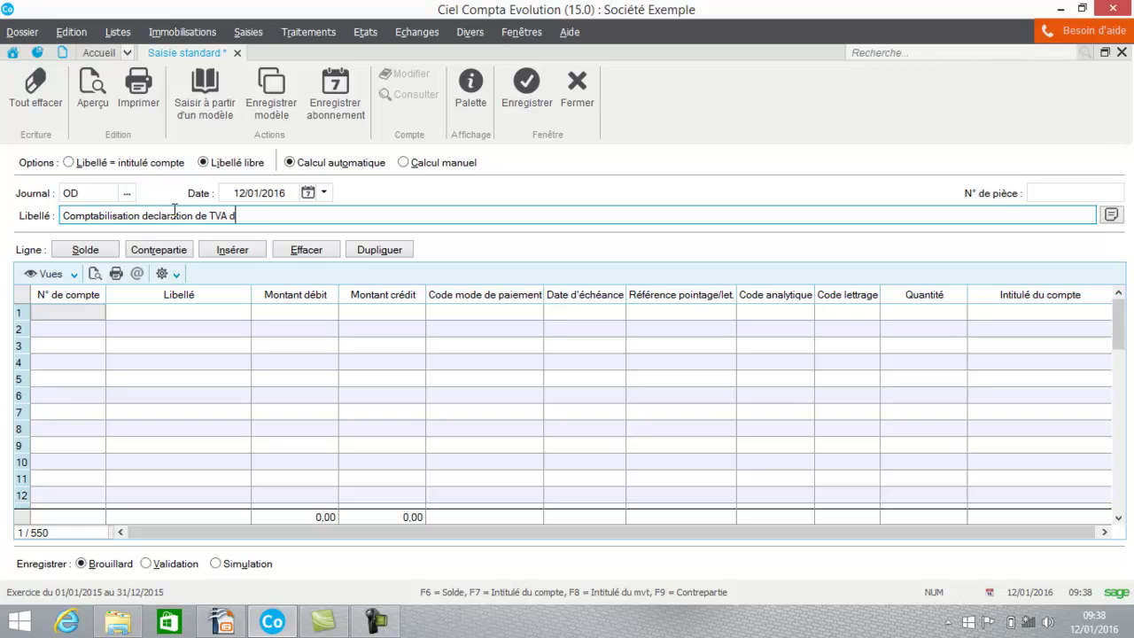
type("decembre 2015")
- Enter the first line on account 445717 (TVA collectée 20 %) with a debit of 407
left_click(47, 310)
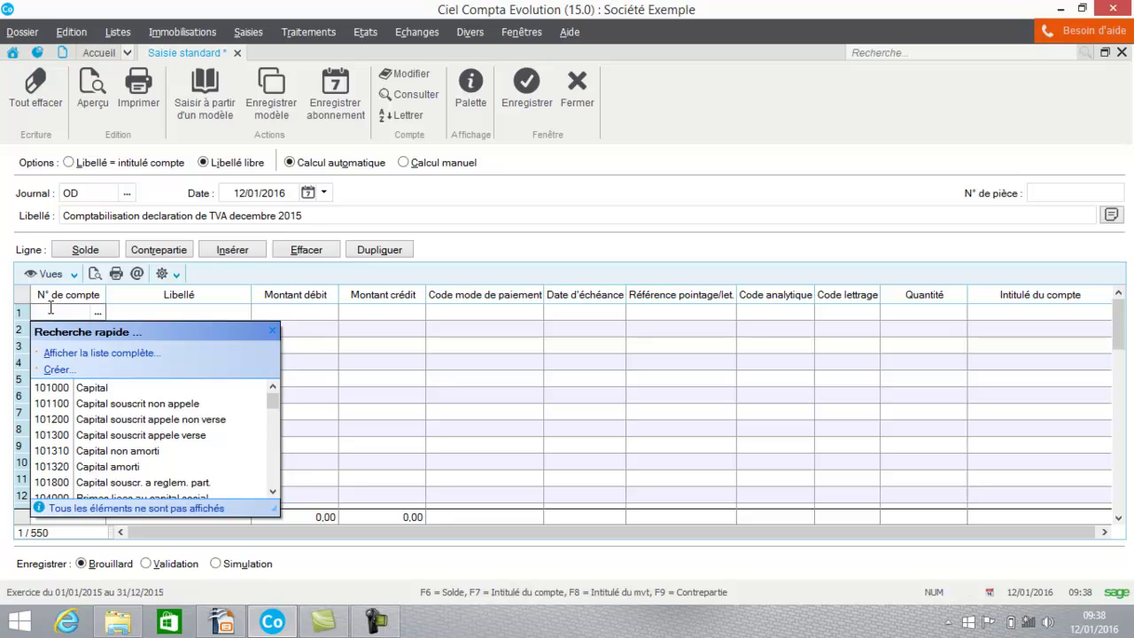
type("445700")
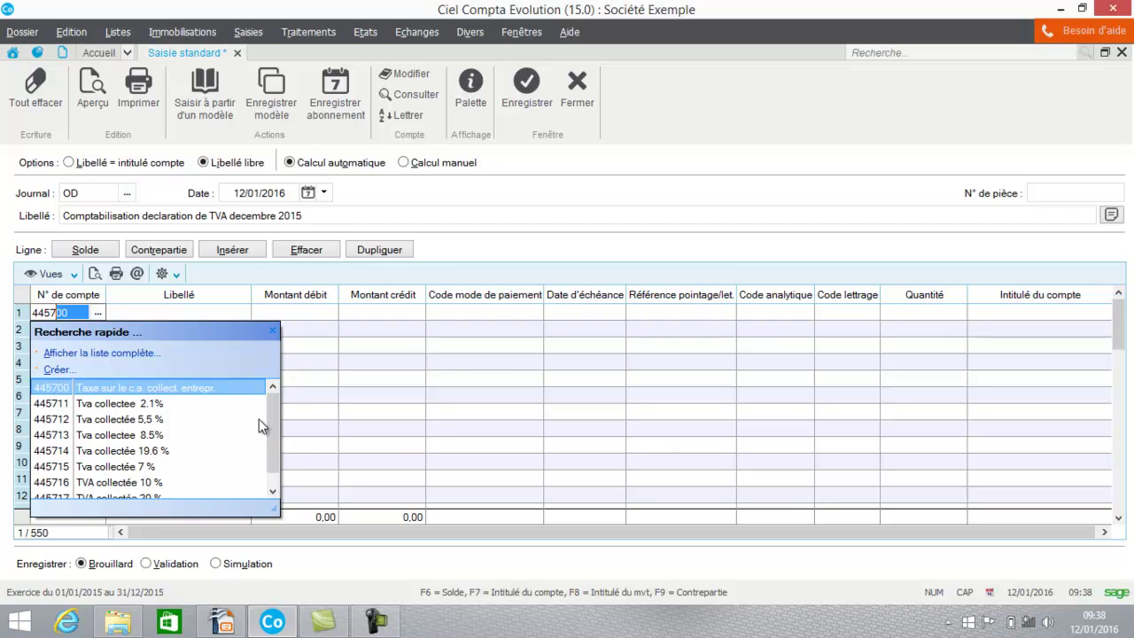
scroll(280, 407, "down", 1)
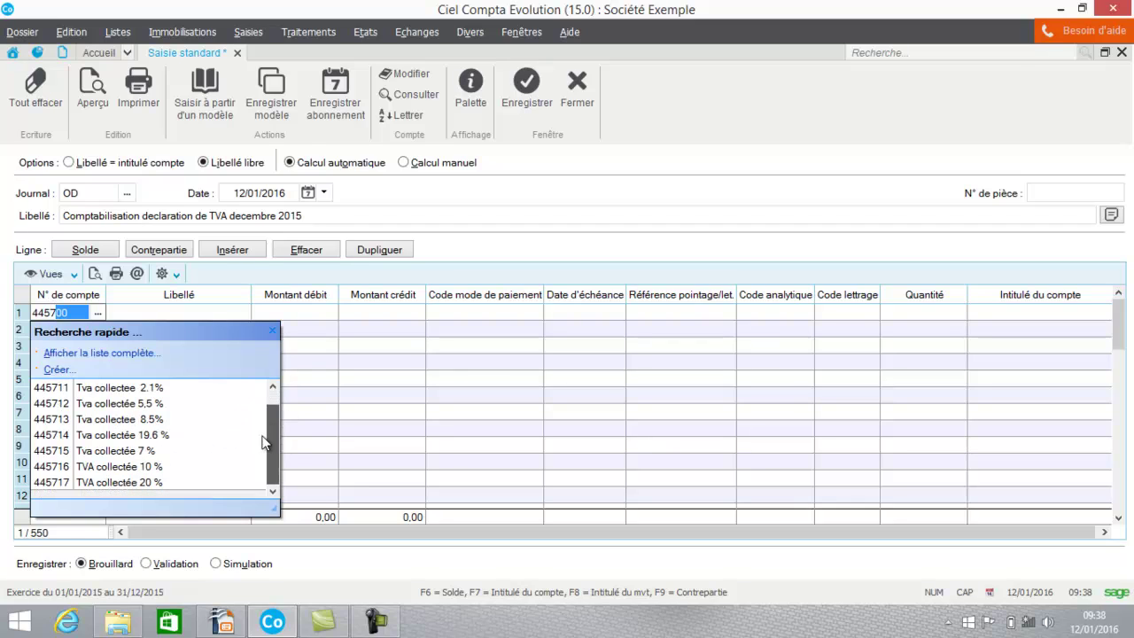
left_click(146, 486)
key("Tab")
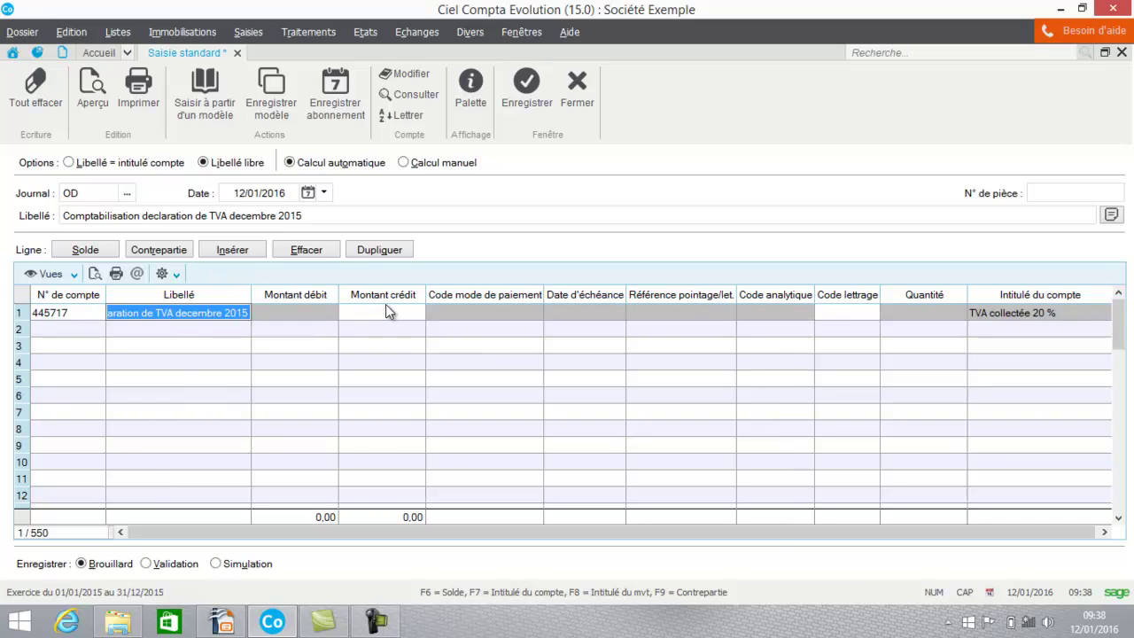
left_click(305, 314)
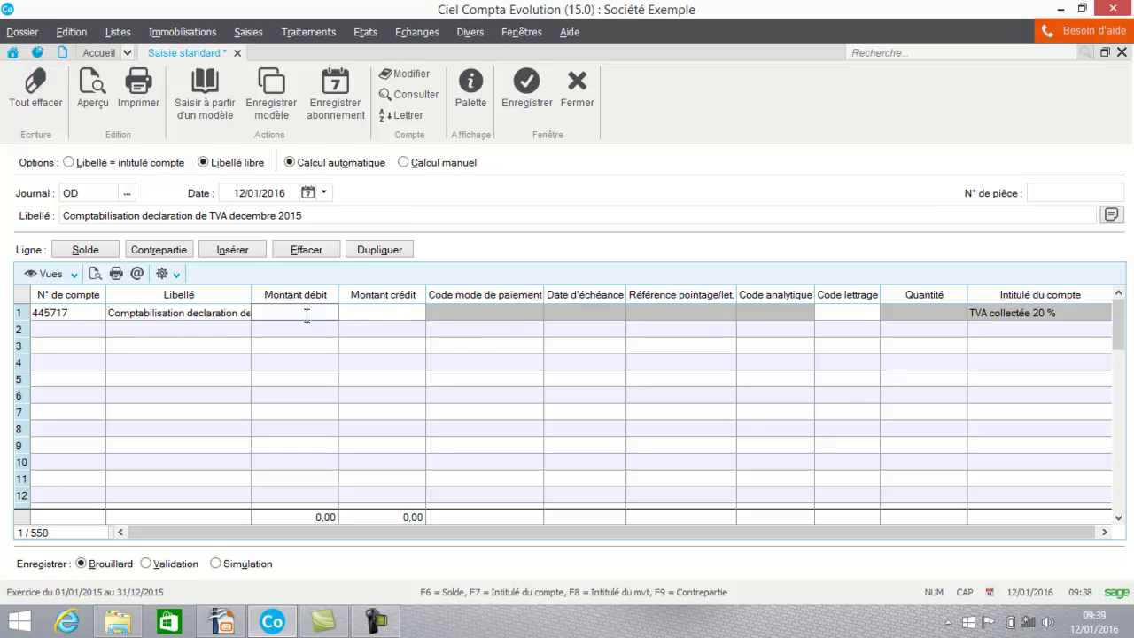
type("407")
key("Return")
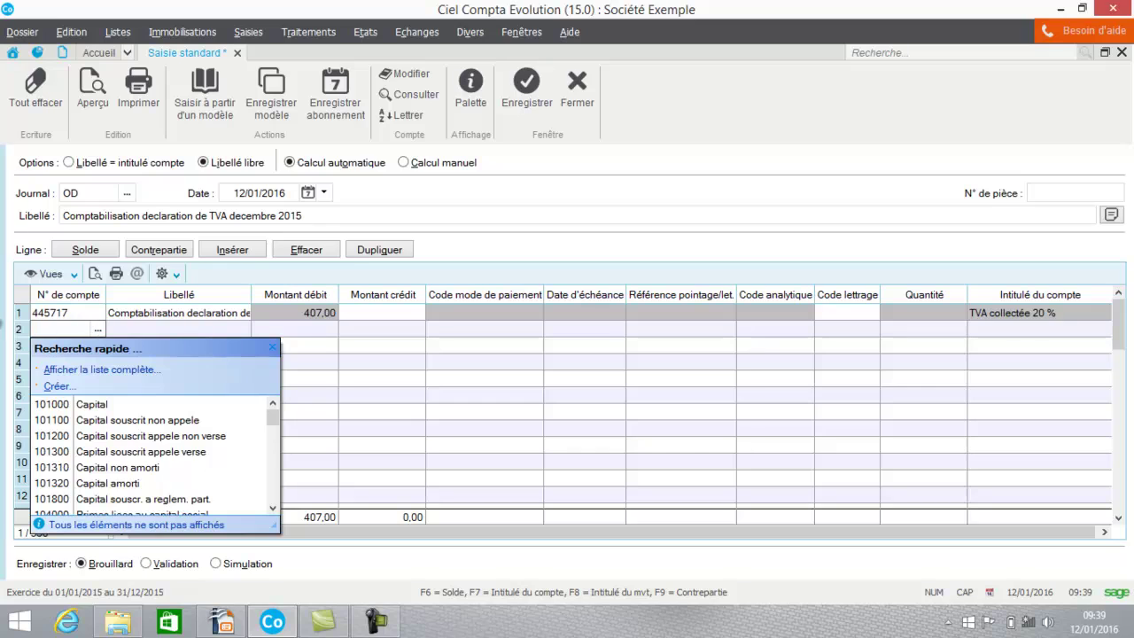
- Enter the second line on account 445667 (TVA déductible 20 %) with a credit of 467
type("445")
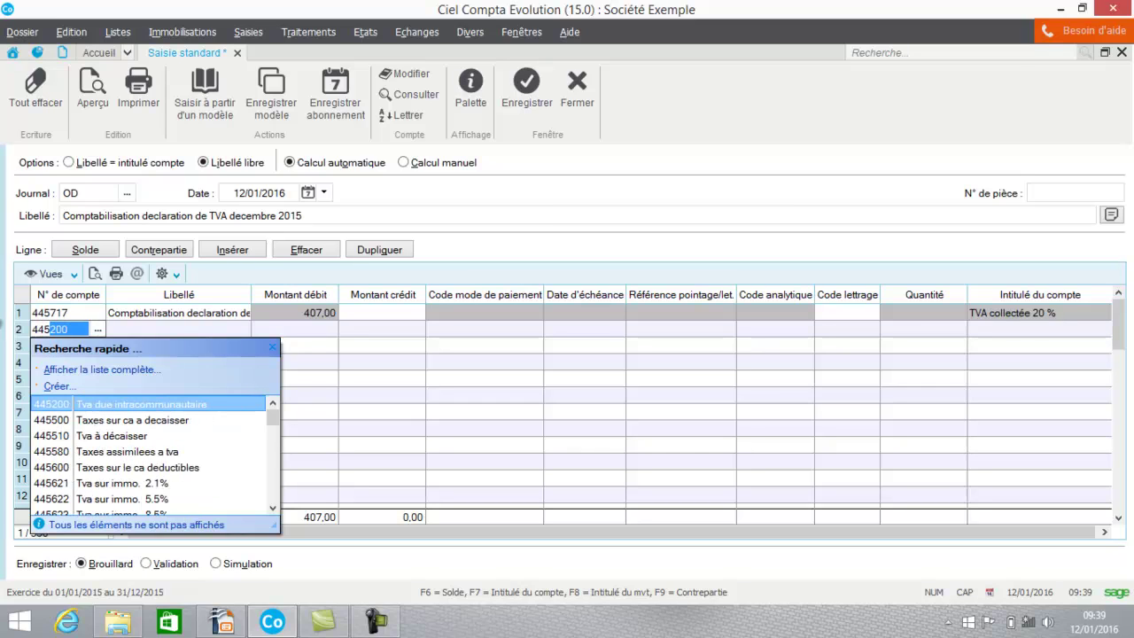
type("6")
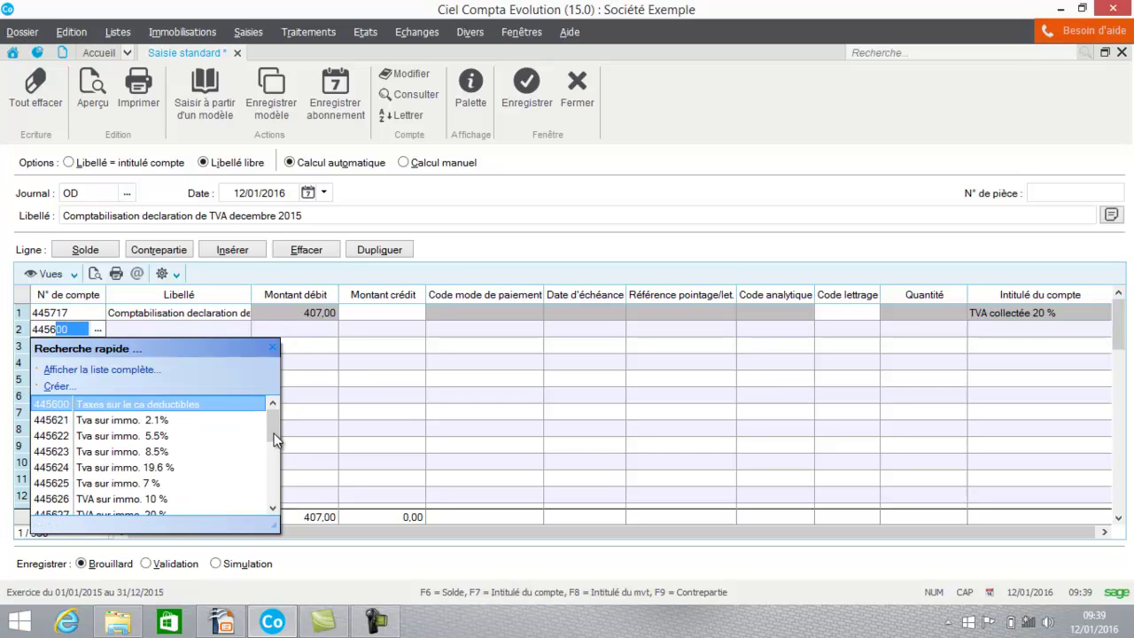
left_click_drag(275, 420, 273, 442)
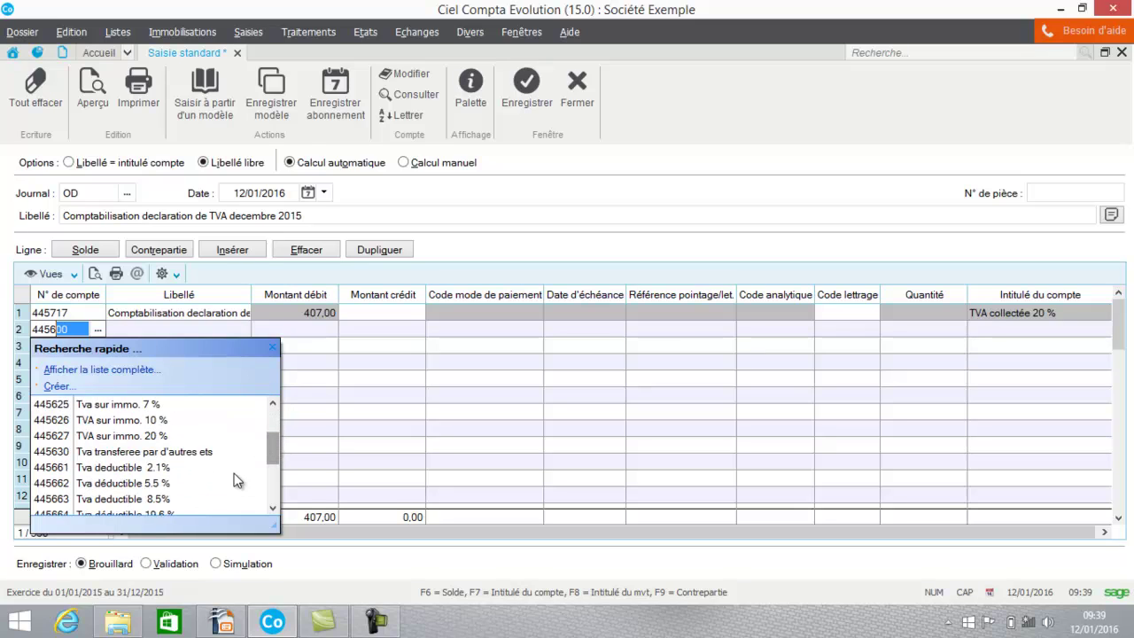
left_click(273, 508)
left_click(273, 507)
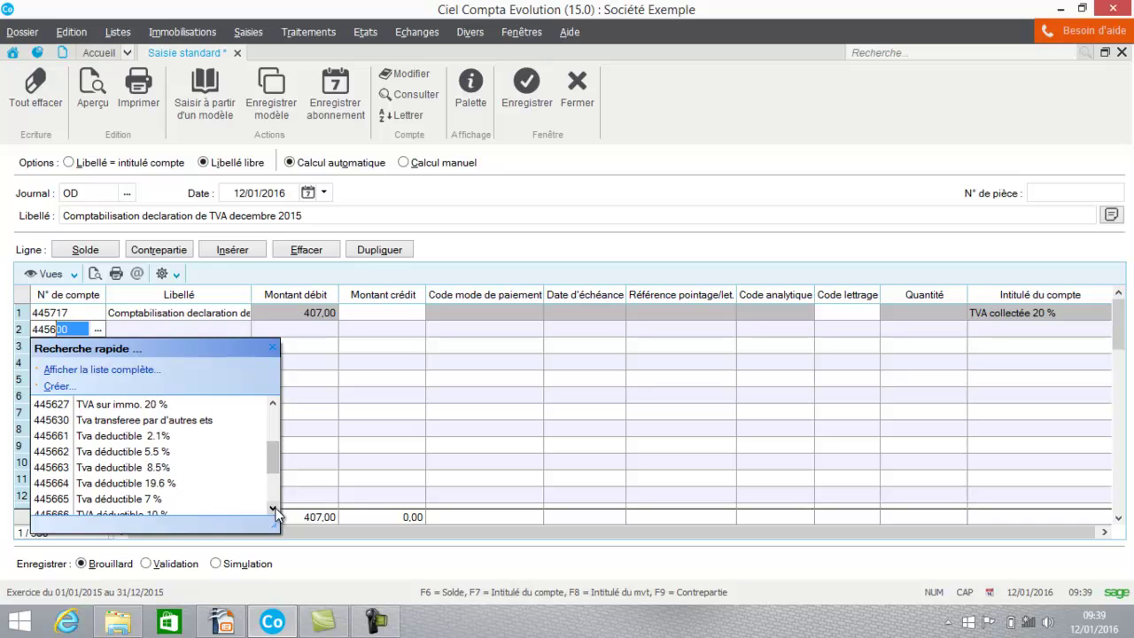
left_click(273, 508)
left_click(273, 508)
left_click(136, 502)
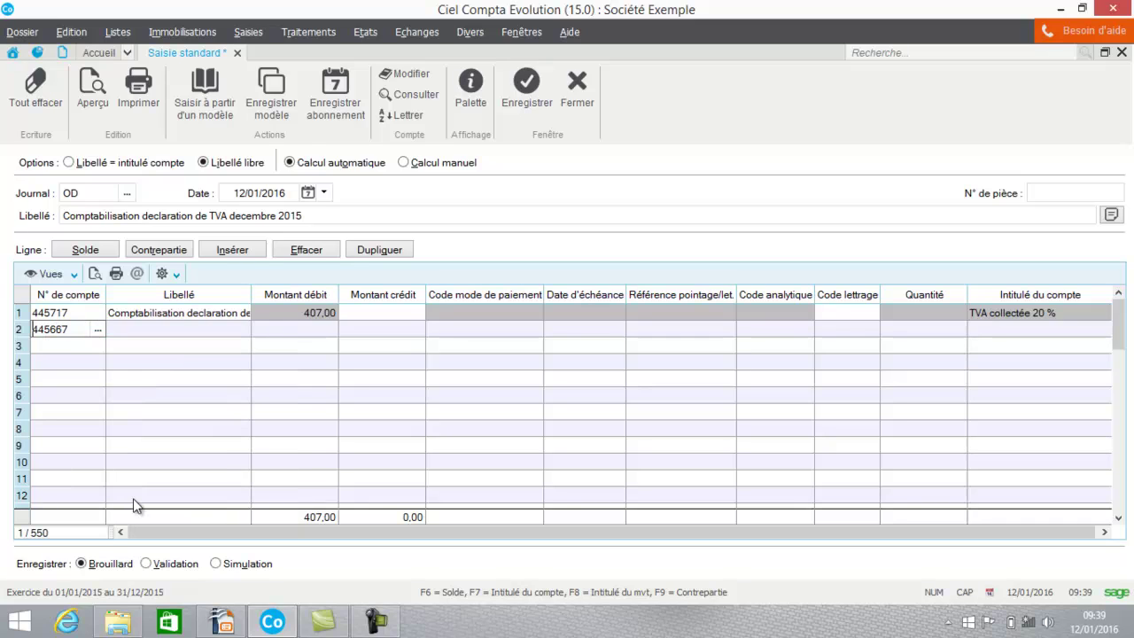
key("Tab")
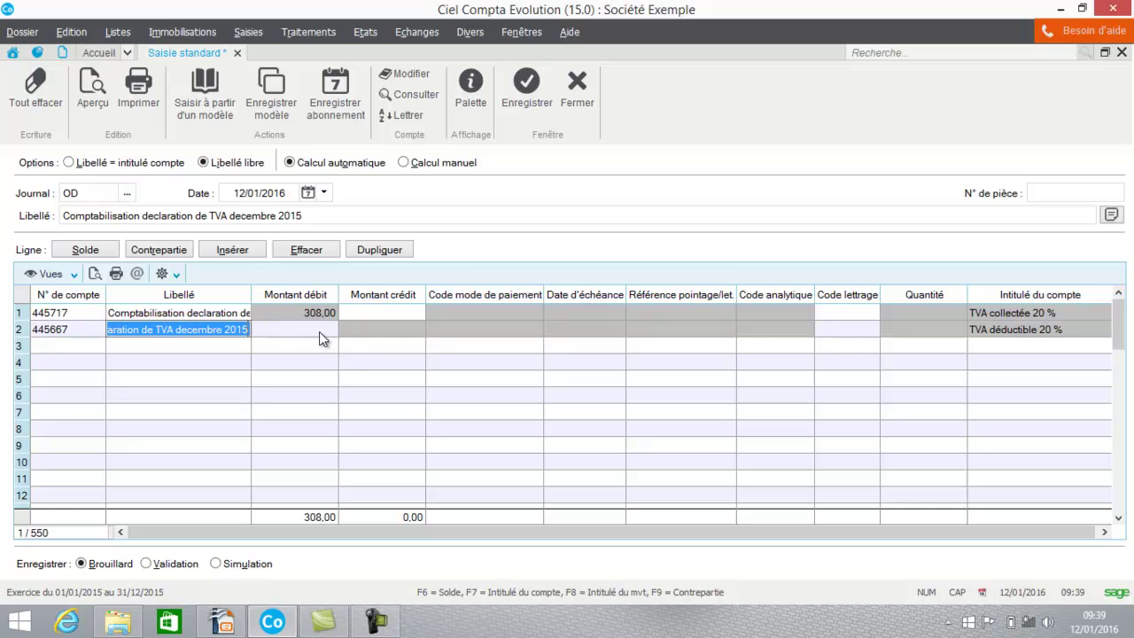
left_click(380, 329)
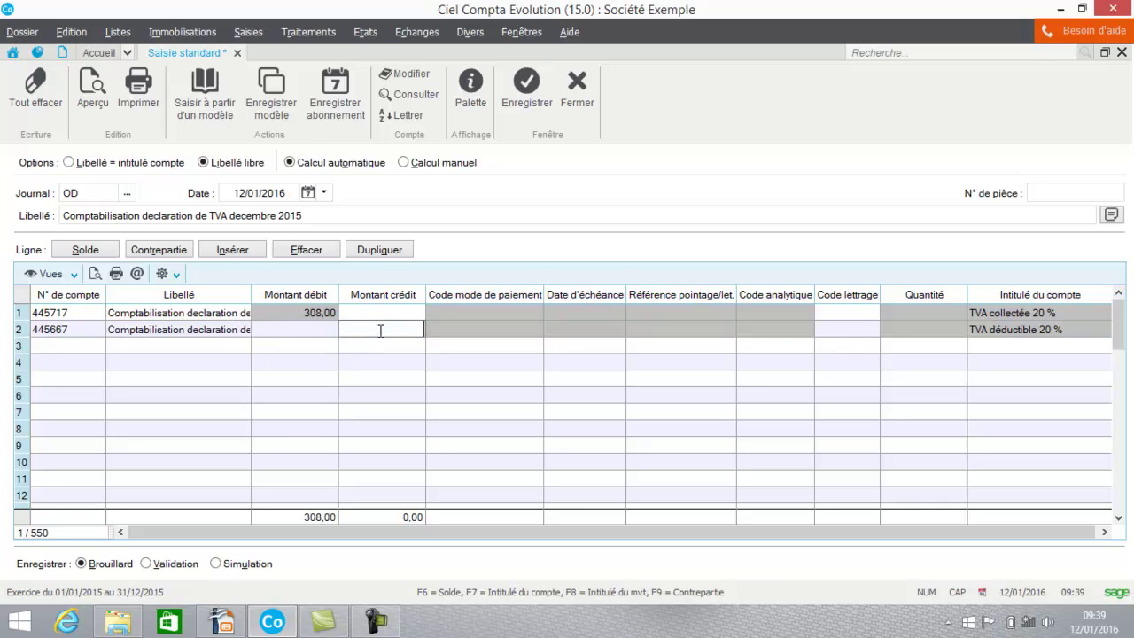
type("467")
key("Return")
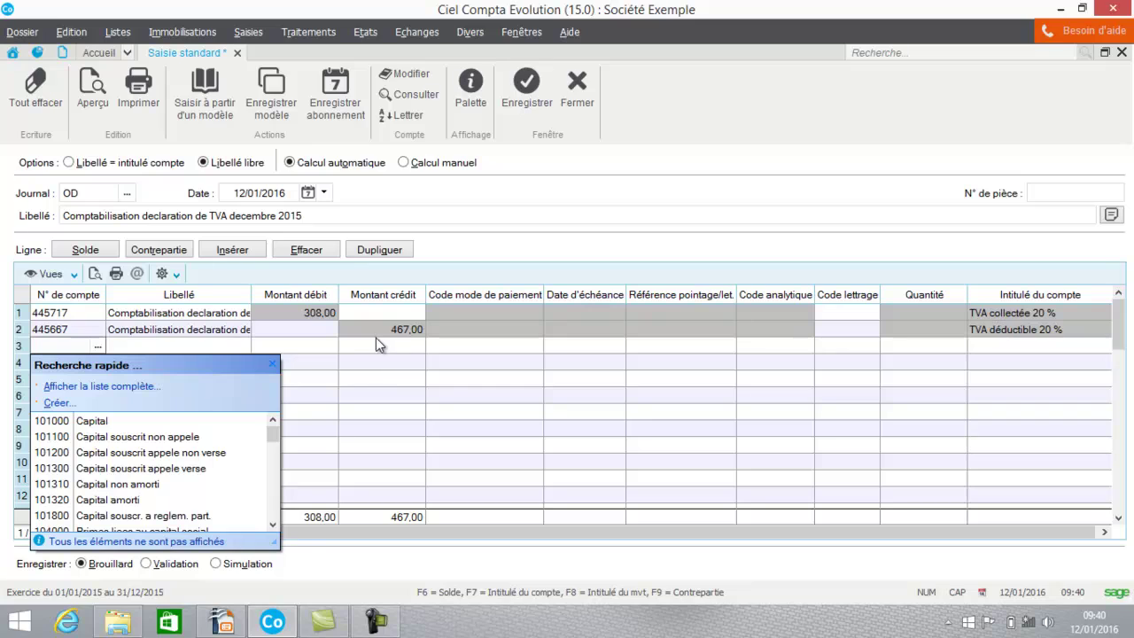
- Enter the third line on account 445670 (Crédit de tva à reporter), using the entry's balance as its amount
left_click(274, 363)
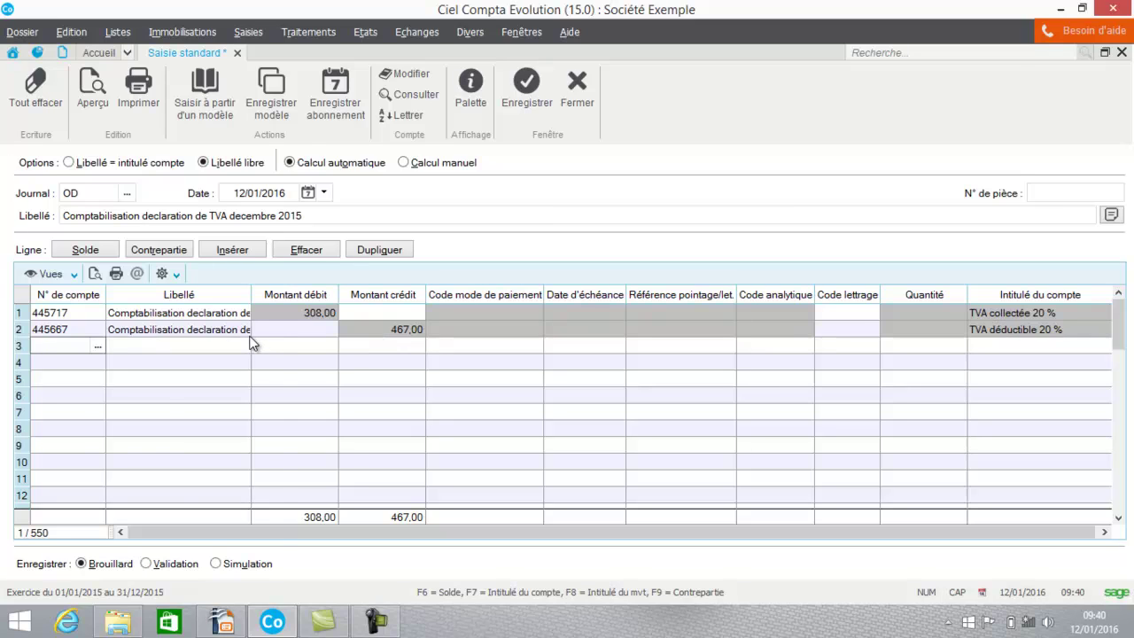
type("44")
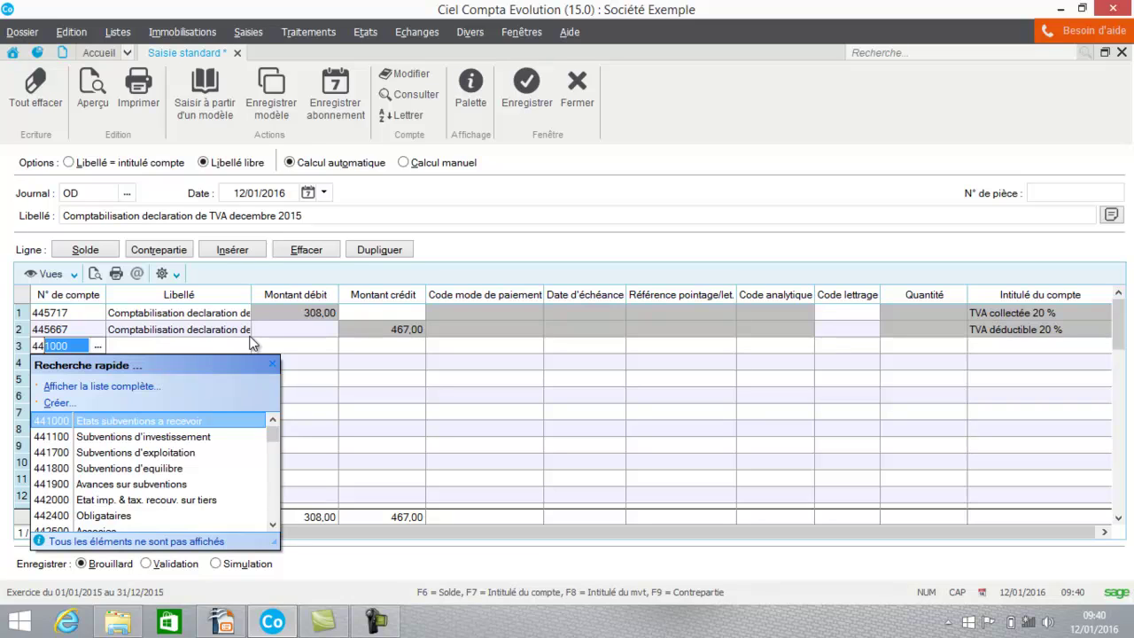
type("567")
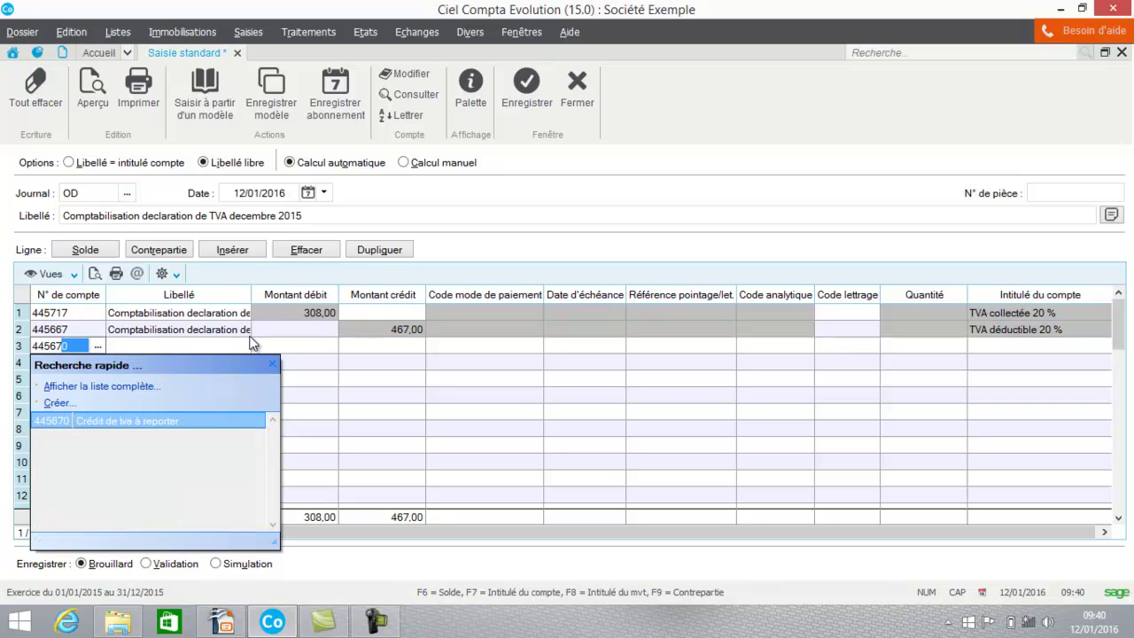
left_click(135, 416)
key("Return")
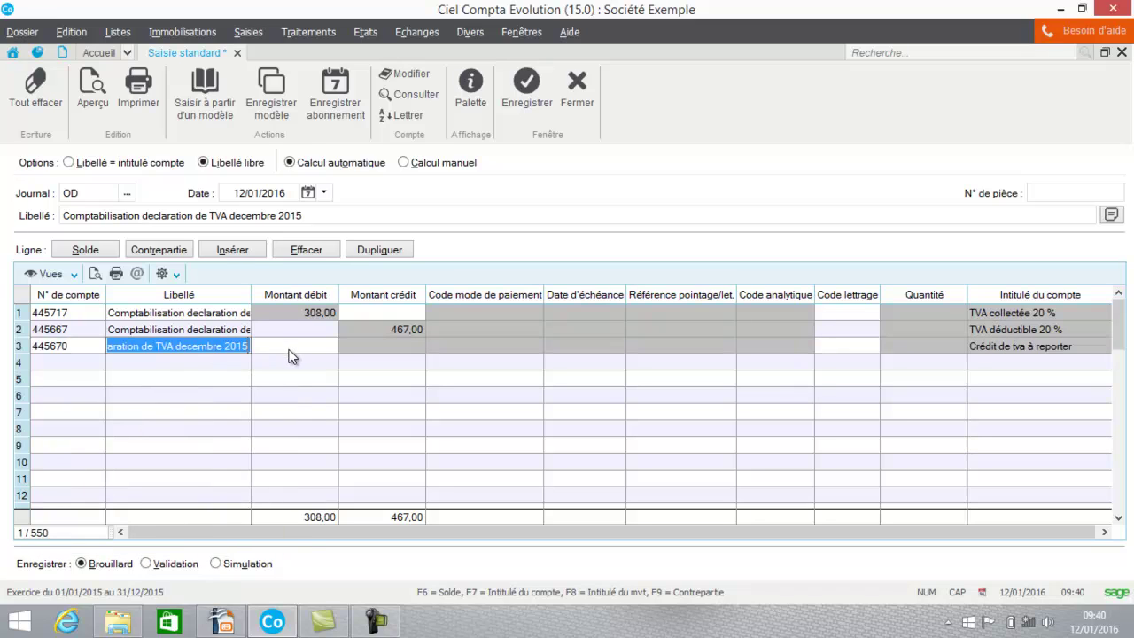
left_click(85, 252)
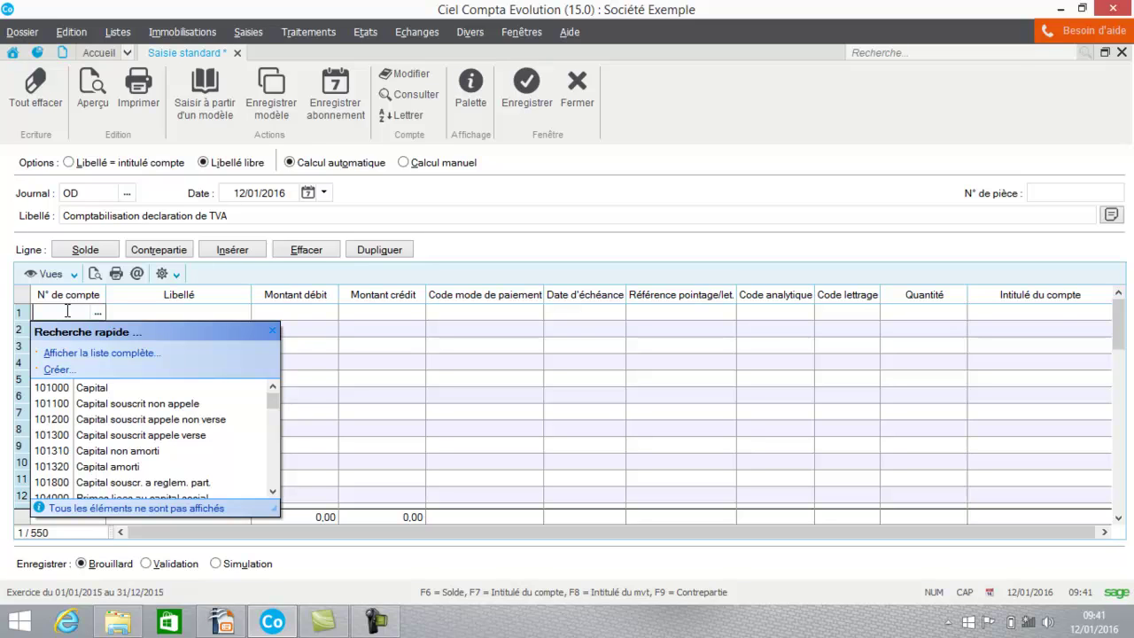
- Enter the first line of the new OD entry on account 445717 (TVA collectée 20 %) with a debit of 467
type("445")
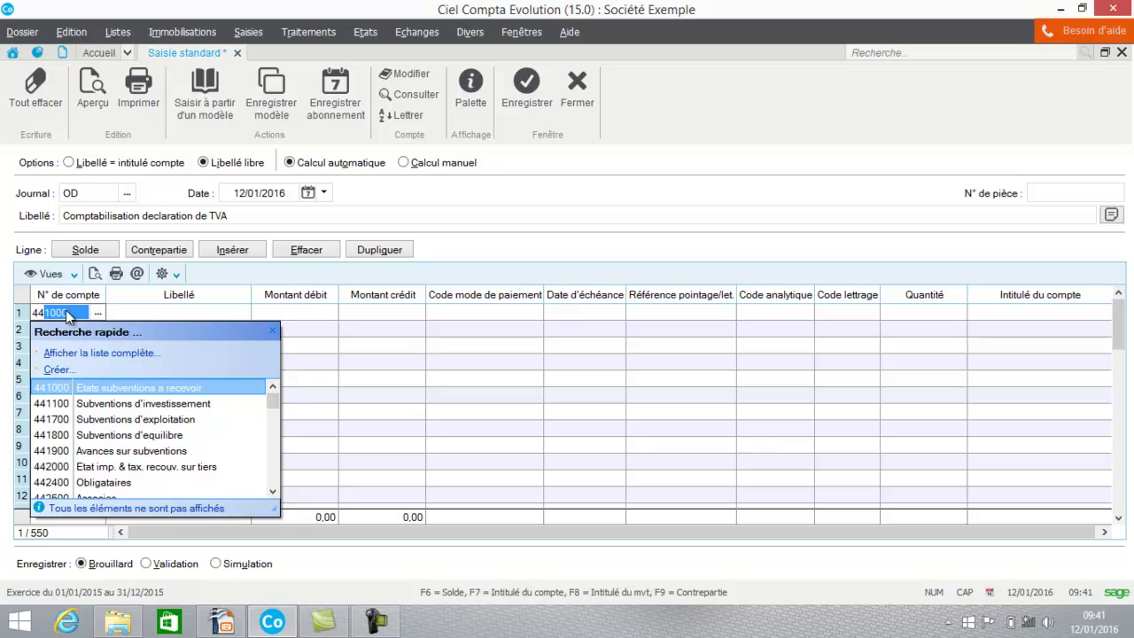
type("7")
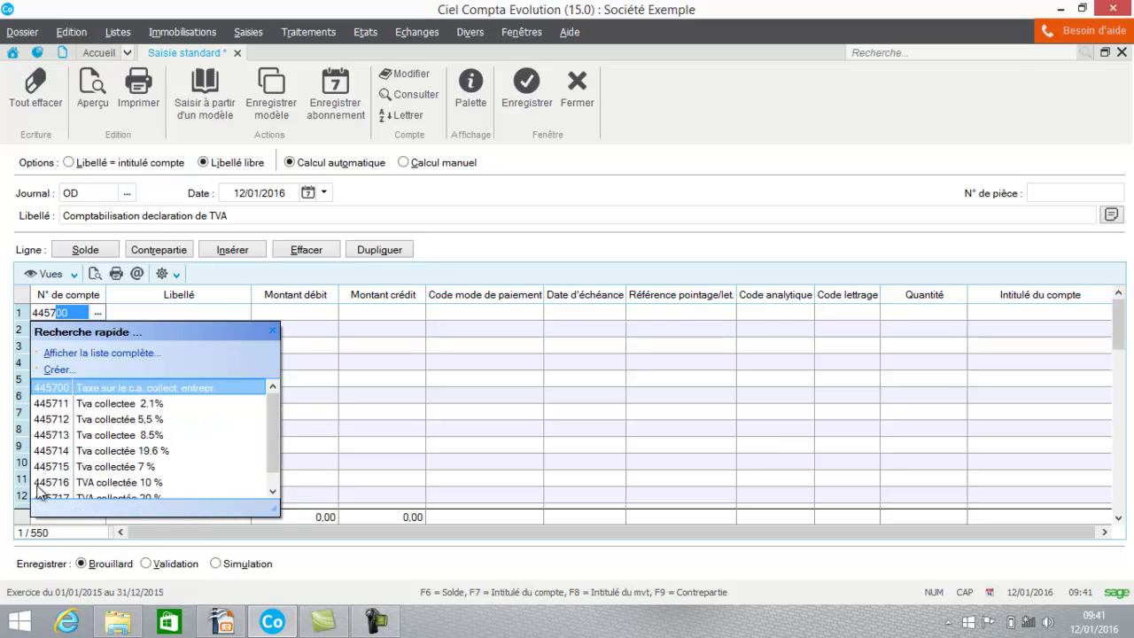
scroll(277, 431, "down", 1)
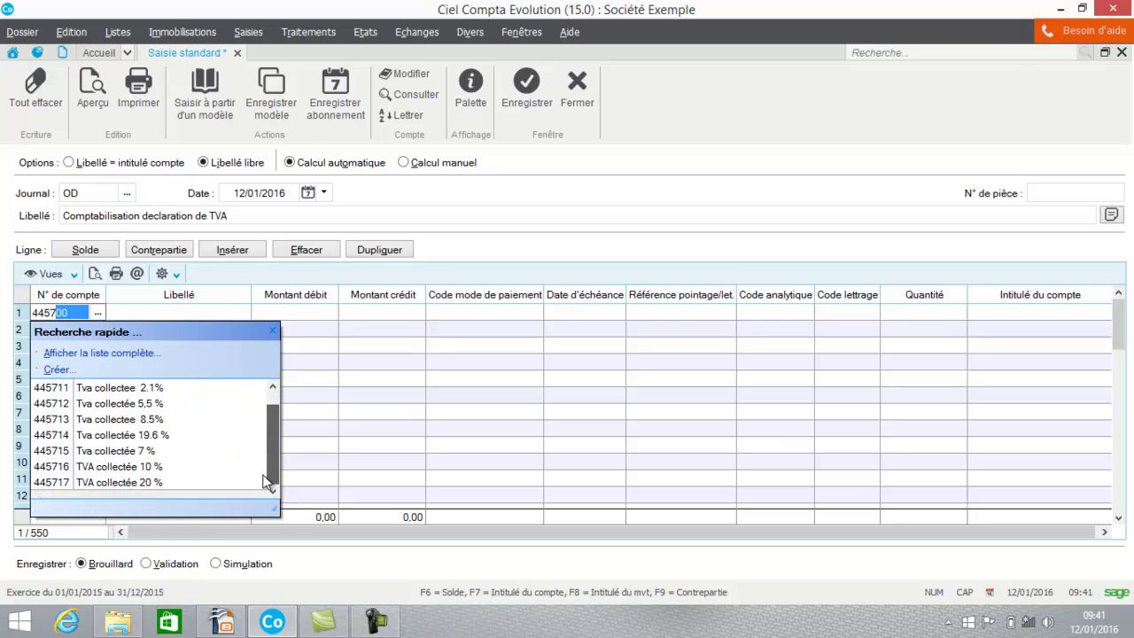
left_click(164, 481)
key("Return")
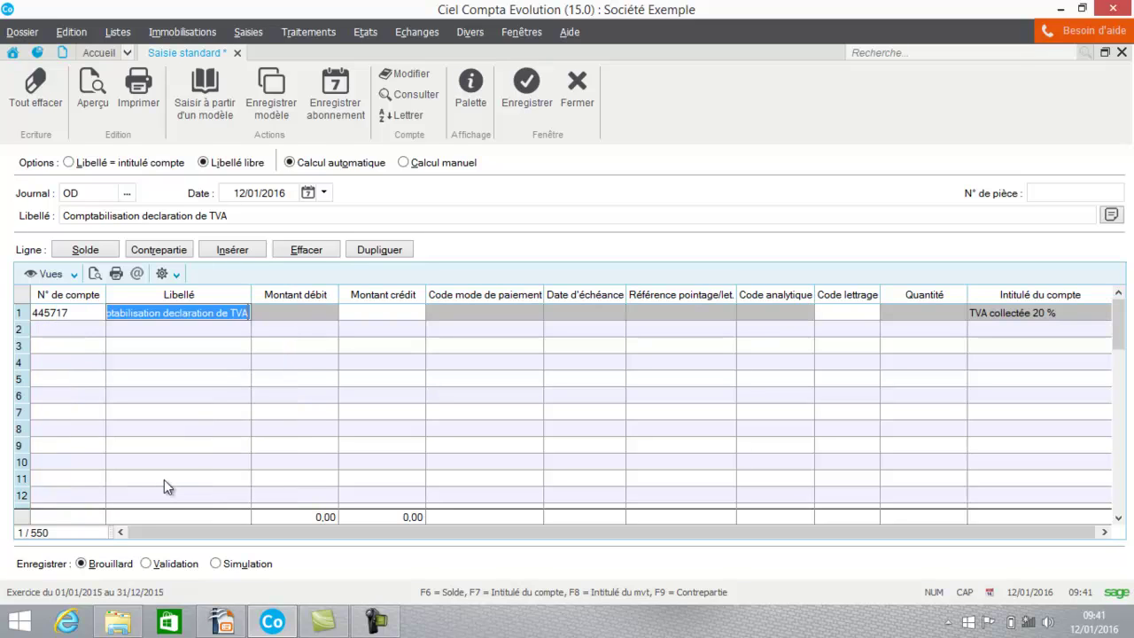
key("Return")
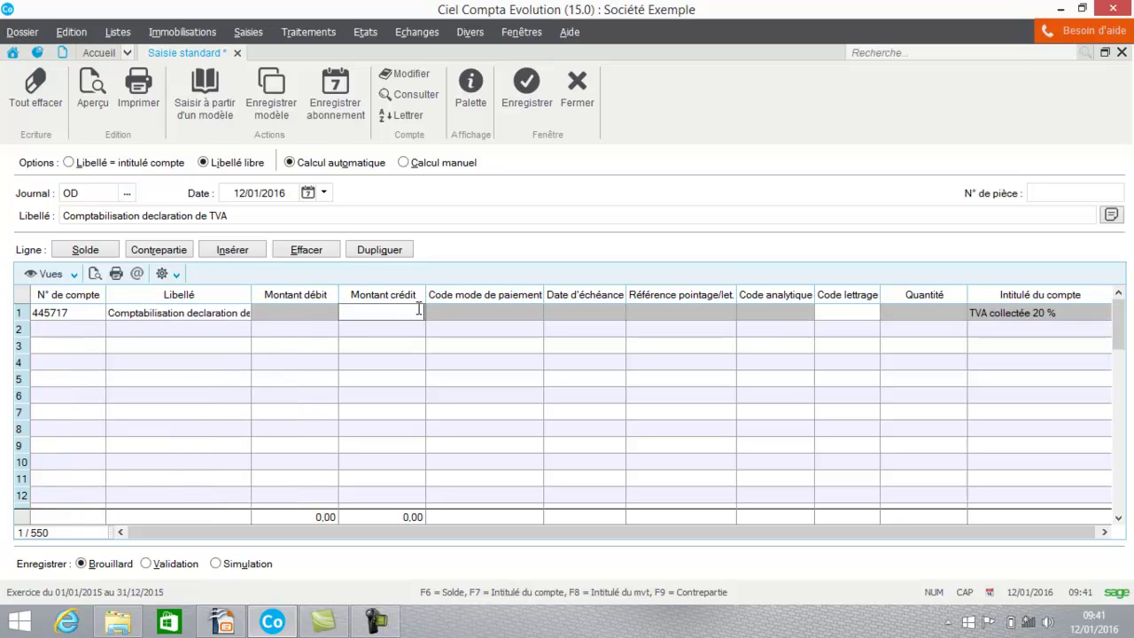
left_click(313, 311)
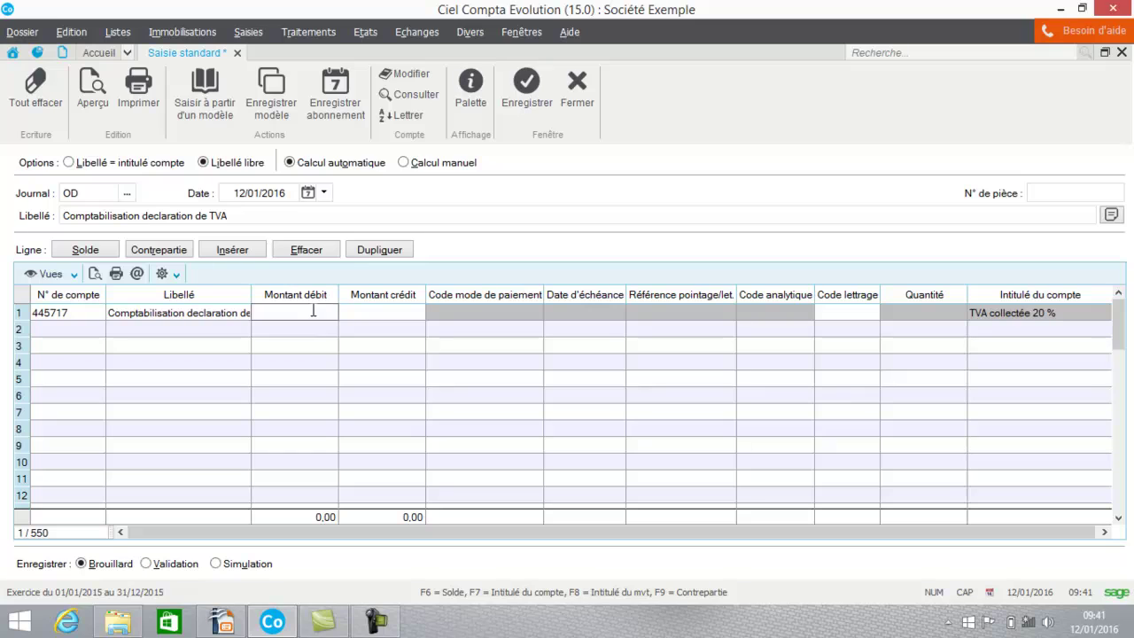
type("467")
- Enter the second line on account 445667 (TVA déductible 20 %) with a credit of 308
left_click(74, 329)
type("445600")
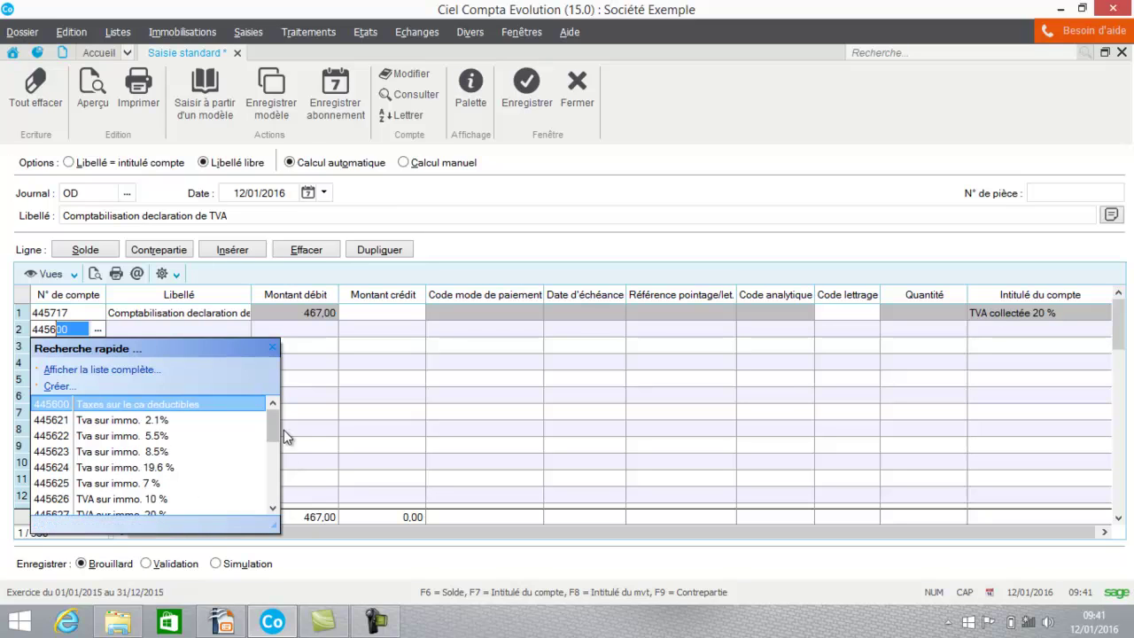
left_click_drag(276, 420, 271, 448)
left_click(157, 471)
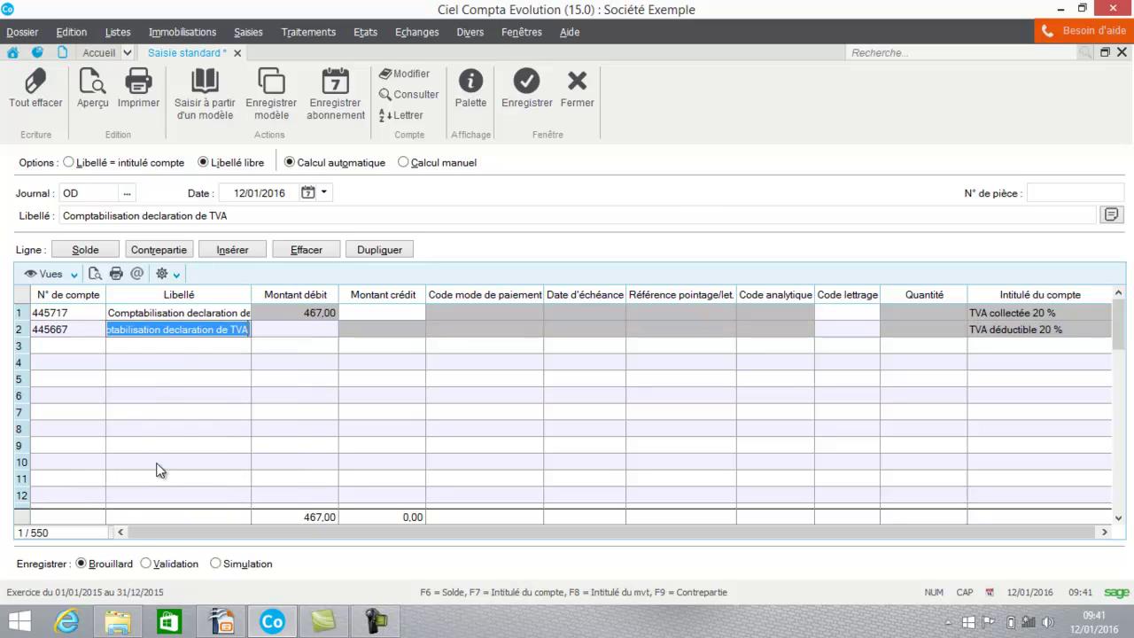
left_click(360, 330)
type("308")
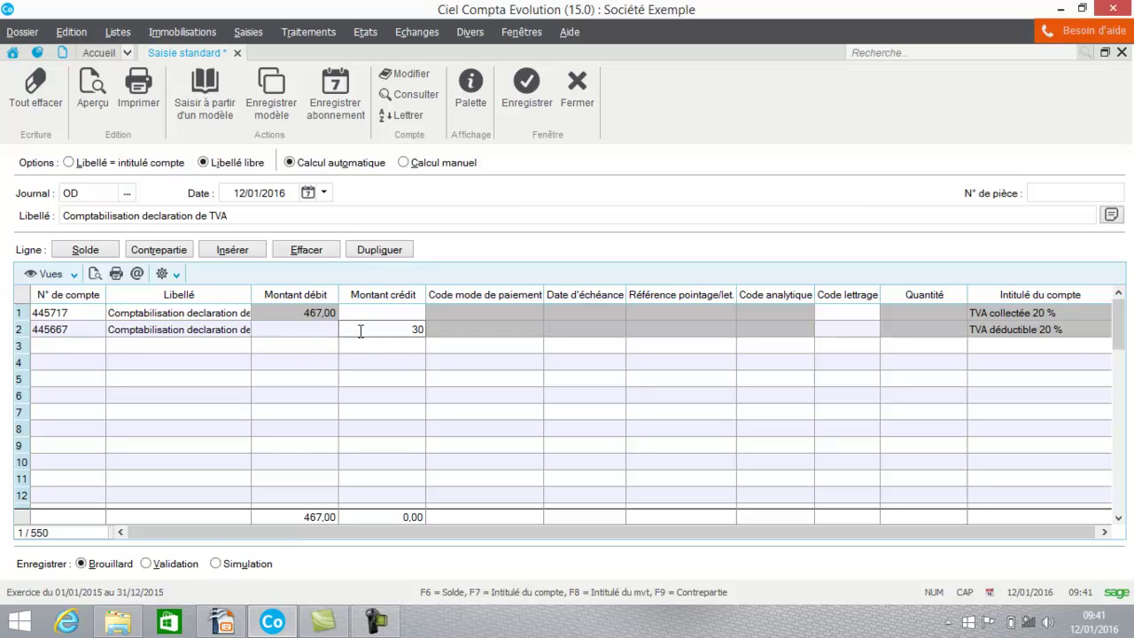
key("Return")
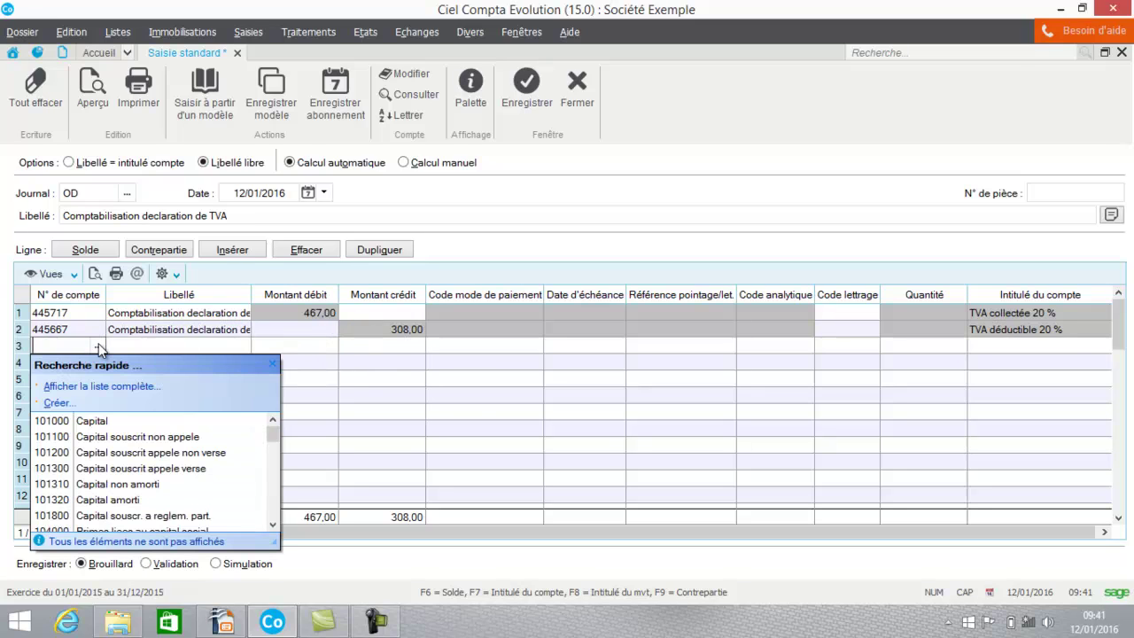
- Balance the entry with a third line on account 445510 (Tva à décaisser), credit 159, and save the entry
type("445200")
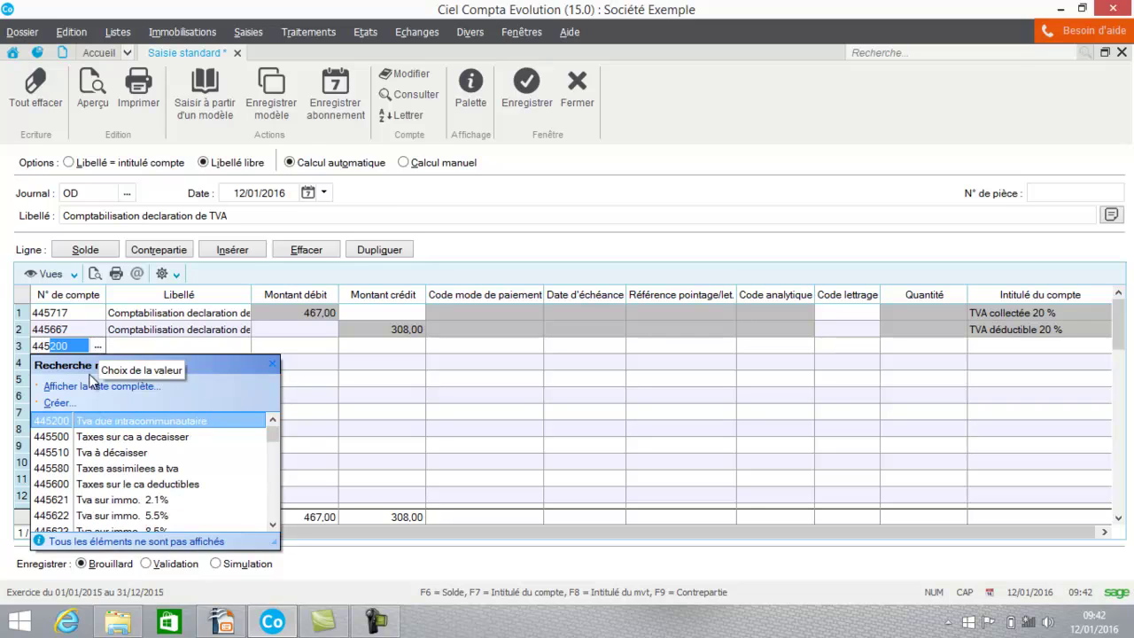
left_click(59, 454)
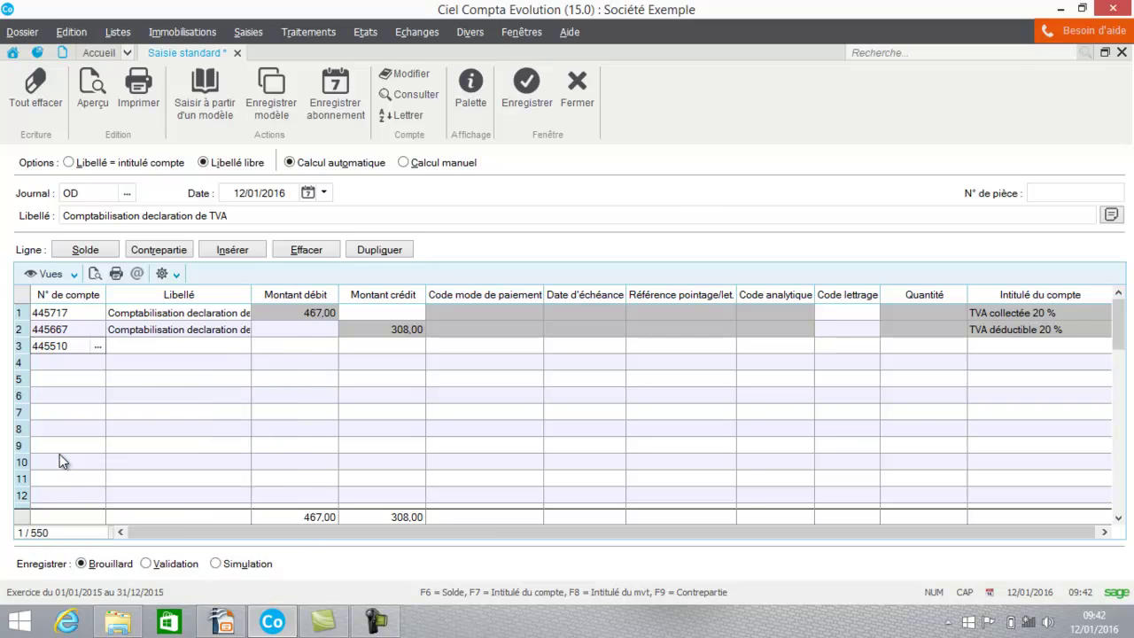
key("Return")
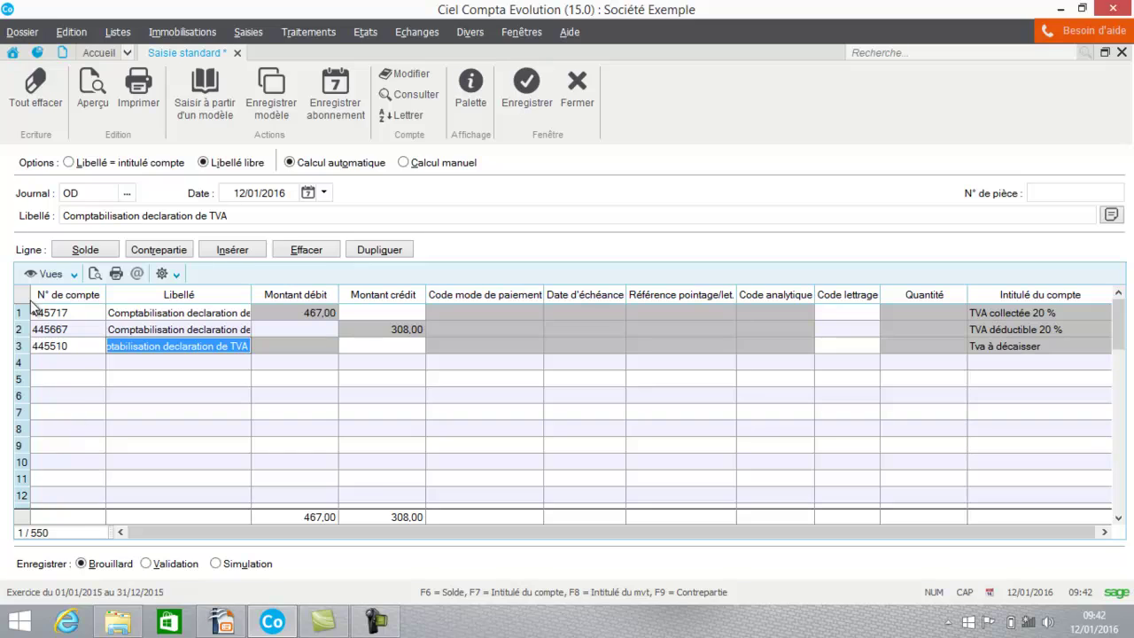
left_click(90, 249)
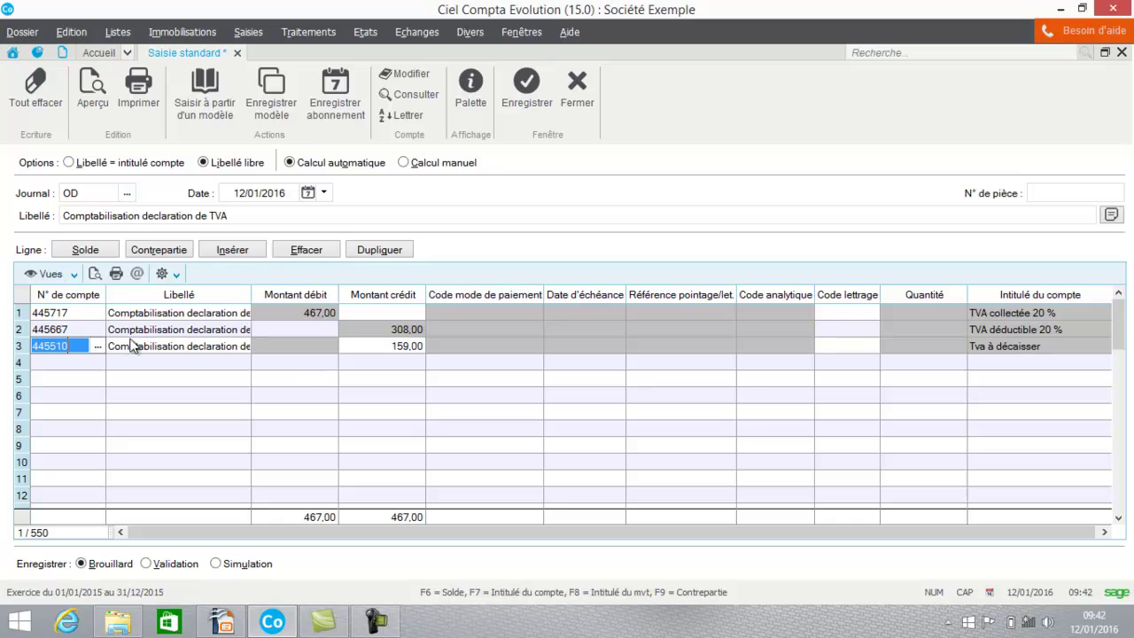
left_click(529, 102)
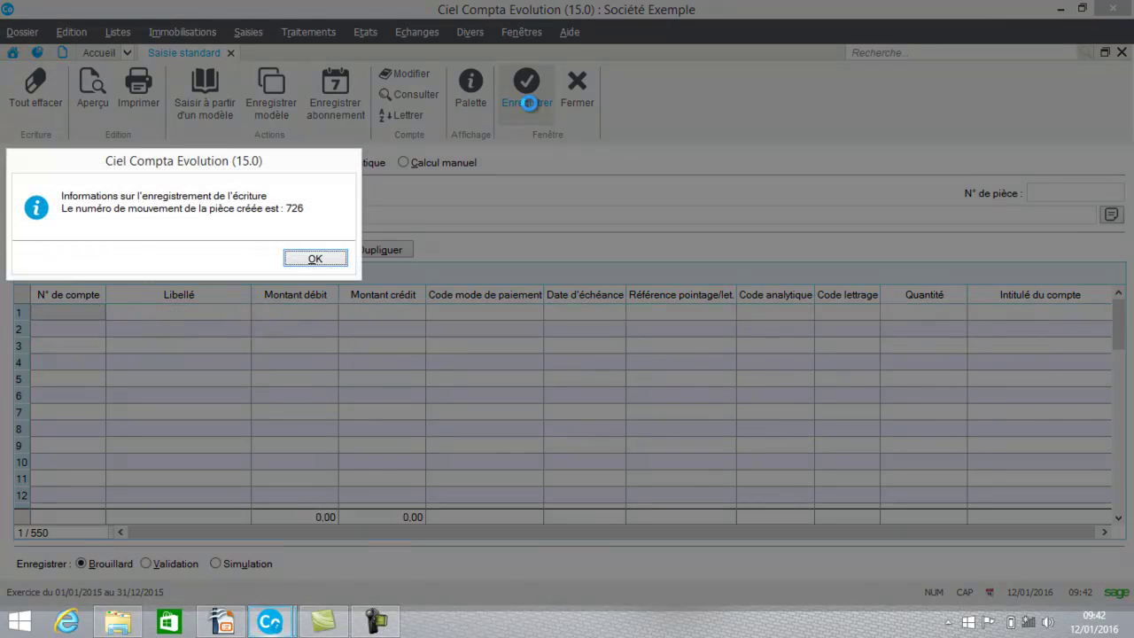
left_click(327, 259)
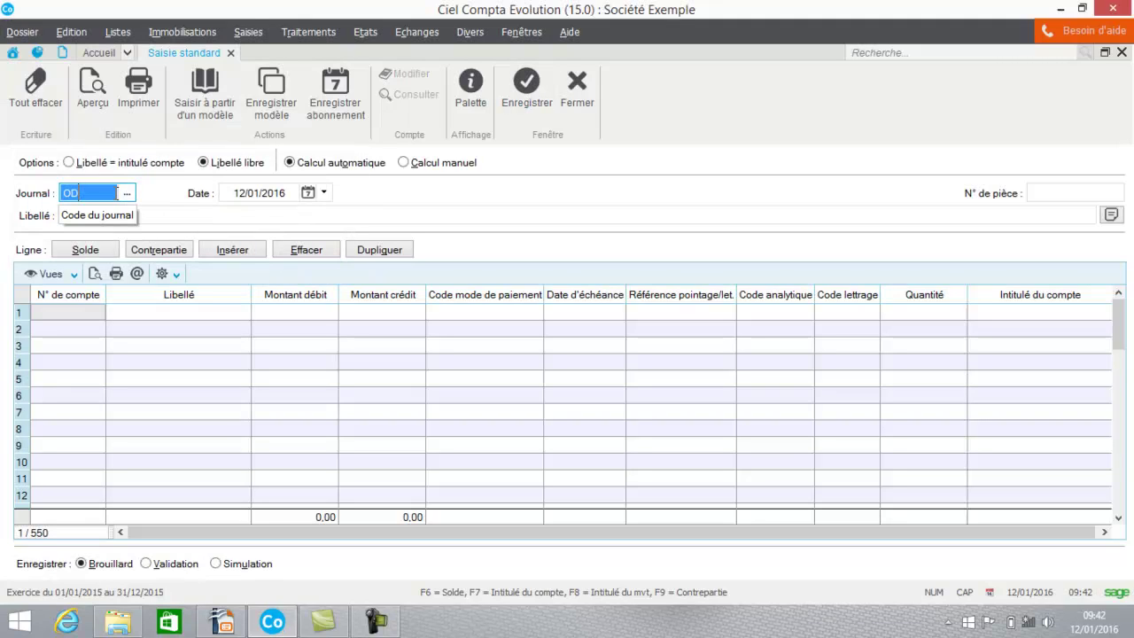
- Set up an entry in the BQ (Banque) journal with the label "Reglement TVA"
left_click(127, 193)
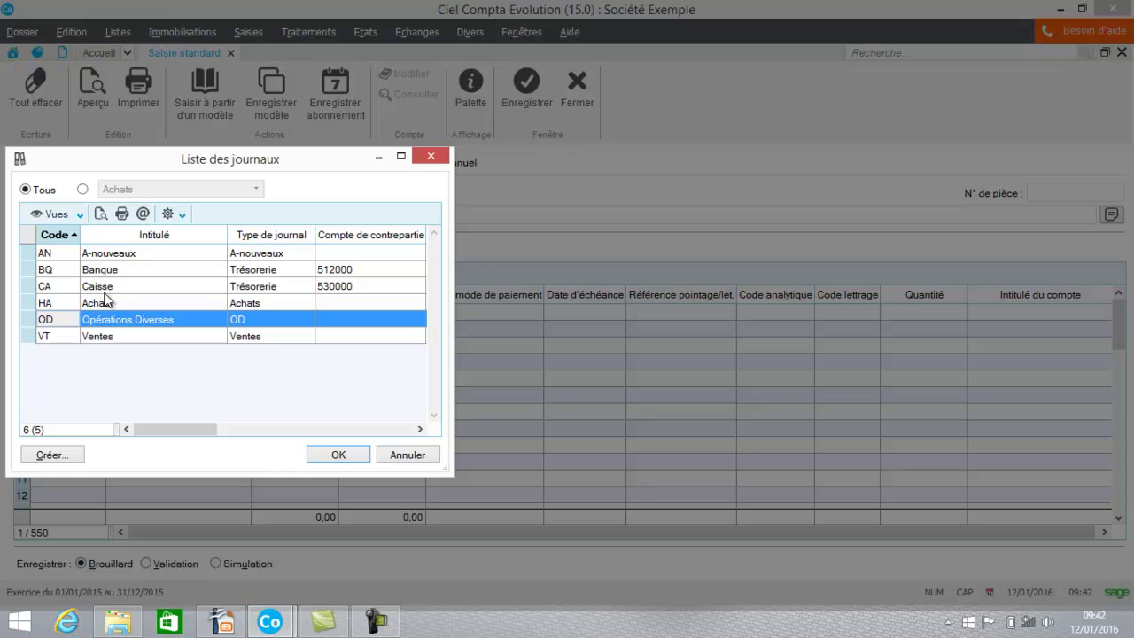
left_click(106, 271)
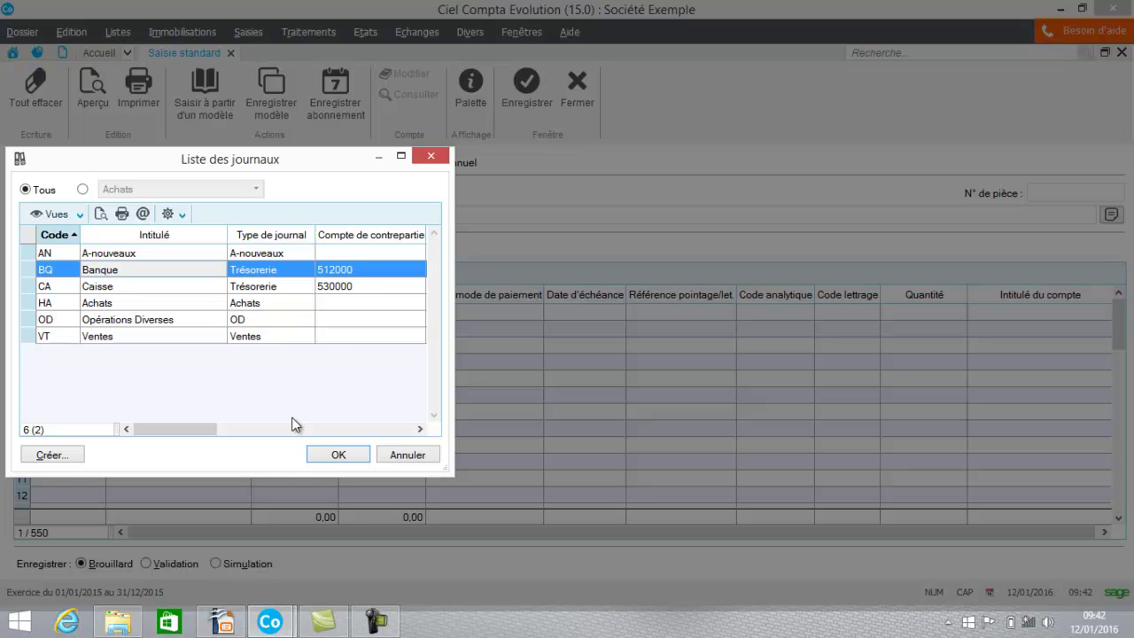
left_click(337, 456)
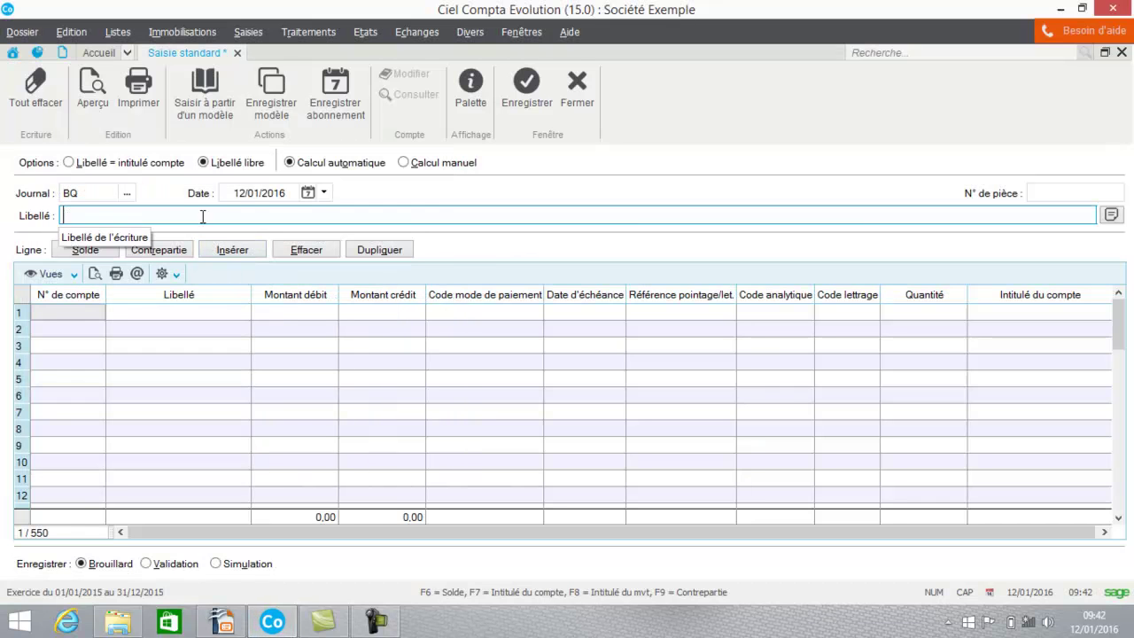
type("Reglement TVA")
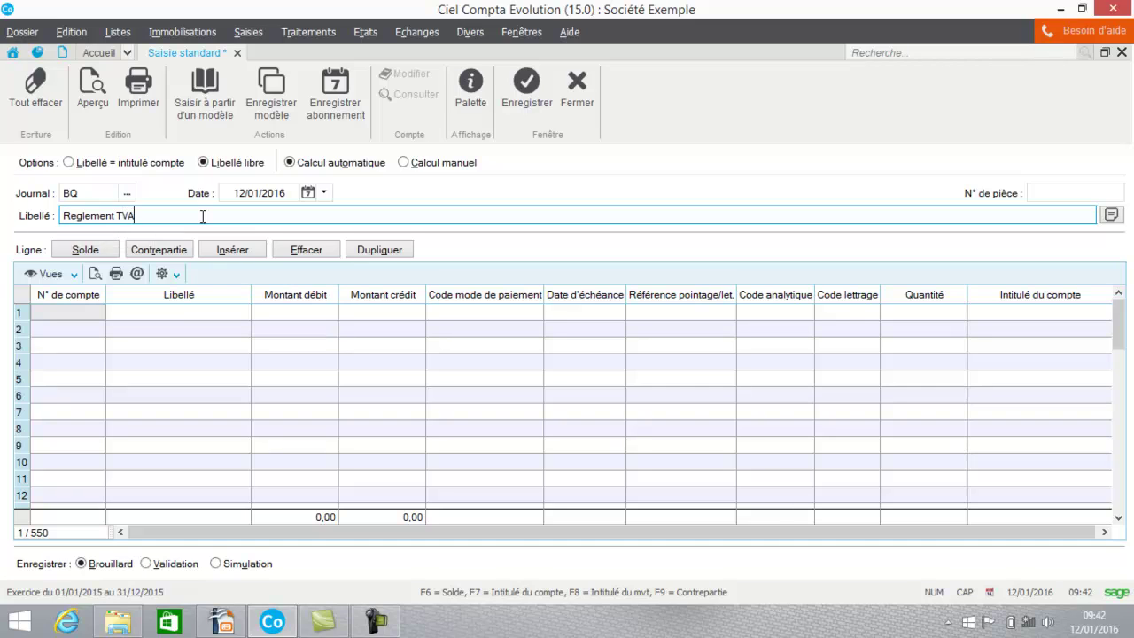
- Enter the payment's first line on account 445510 (Tva à décaisser) with a debit of 159
left_click(51, 315)
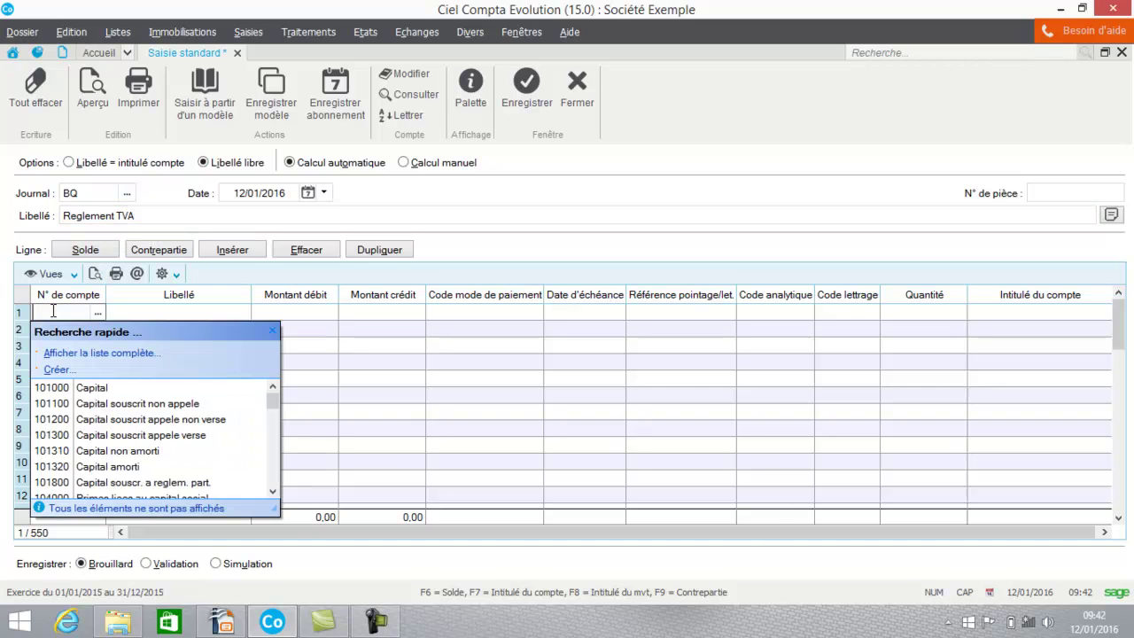
type("445200")
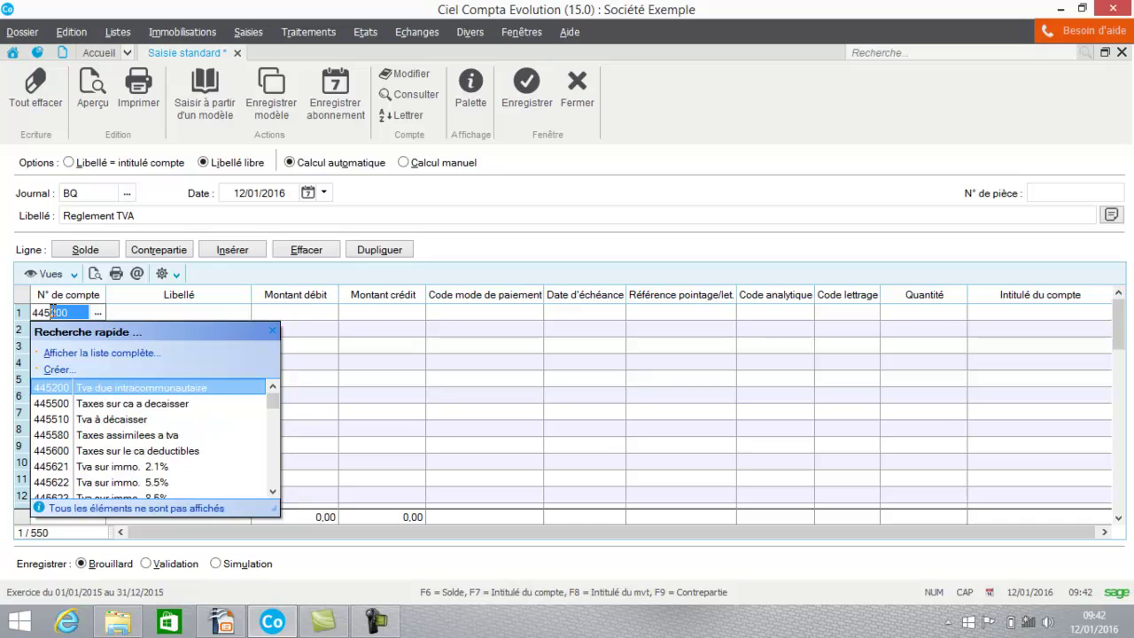
left_click(46, 420)
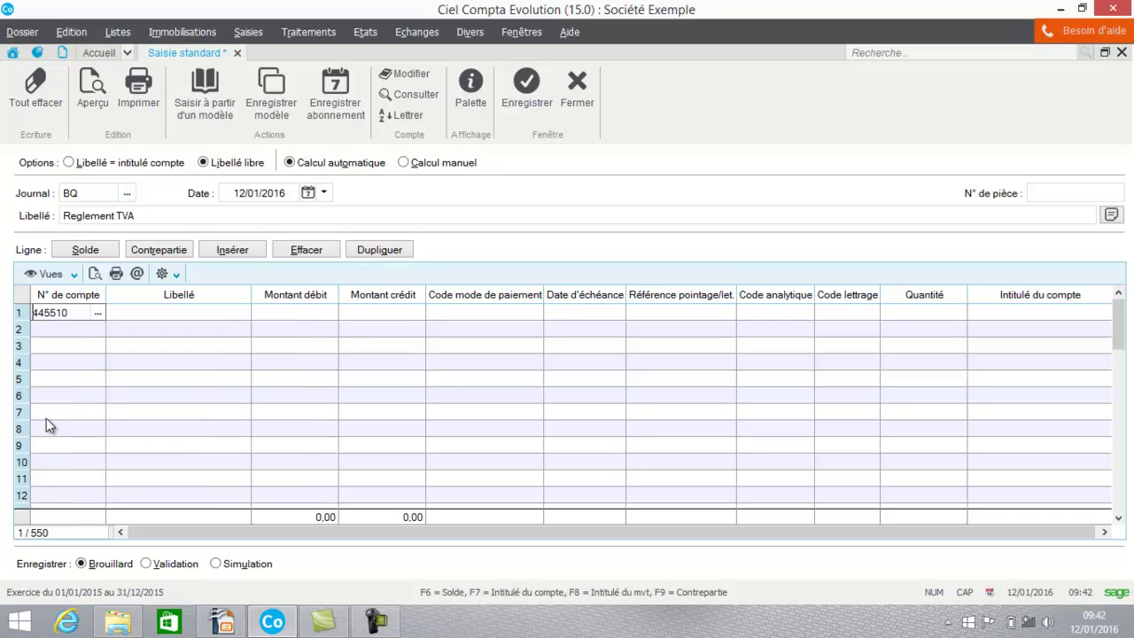
key("Tab")
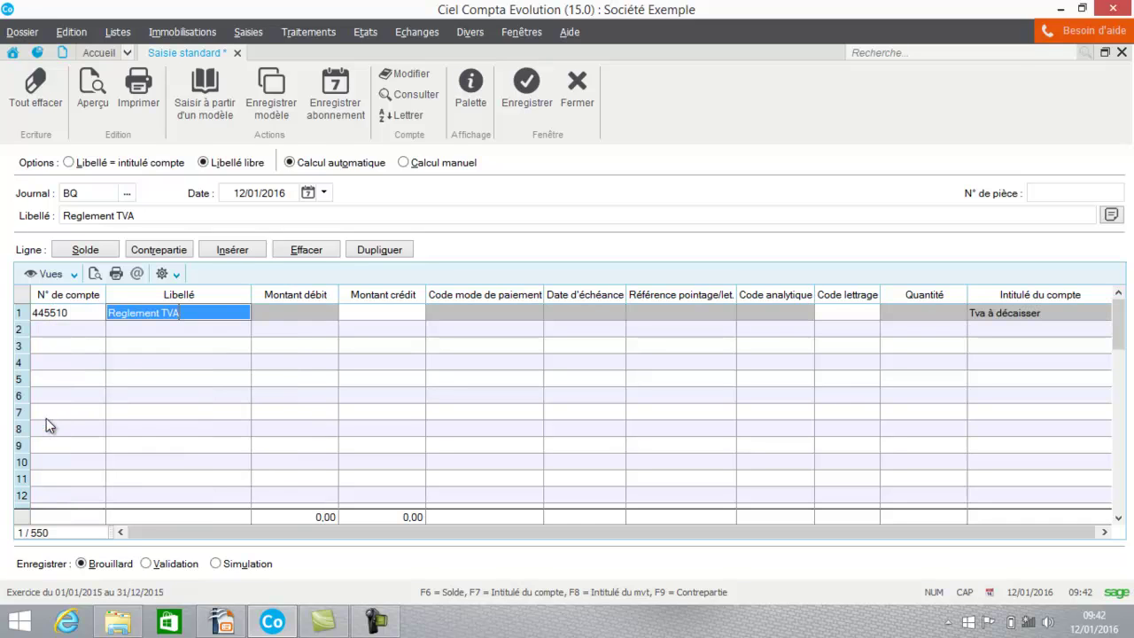
left_click(270, 310)
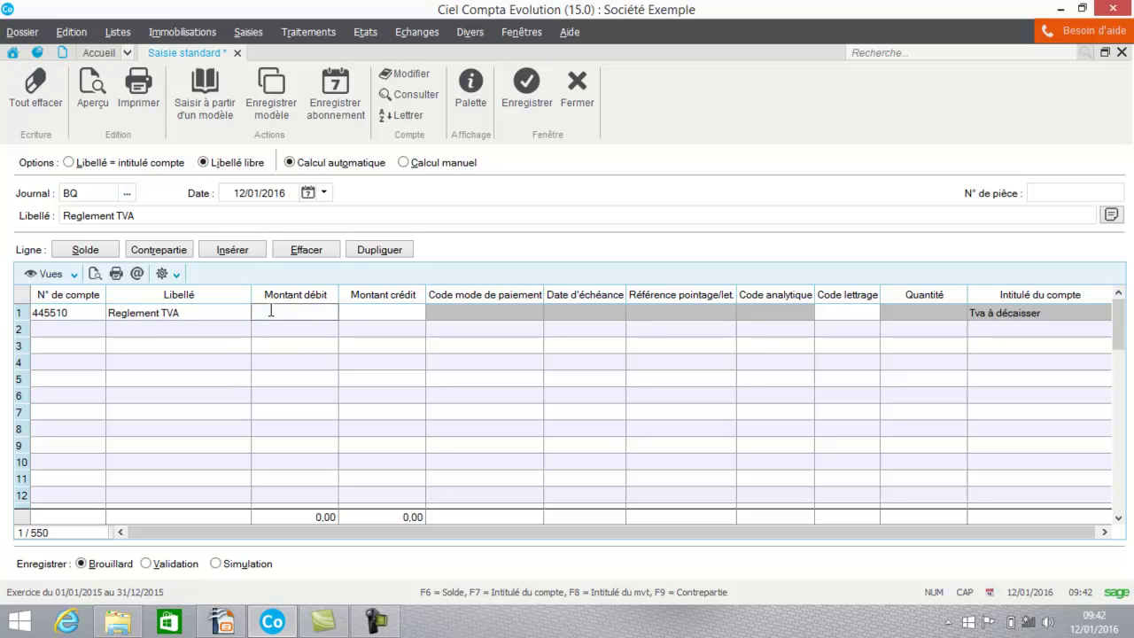
type("159")
key("Return")
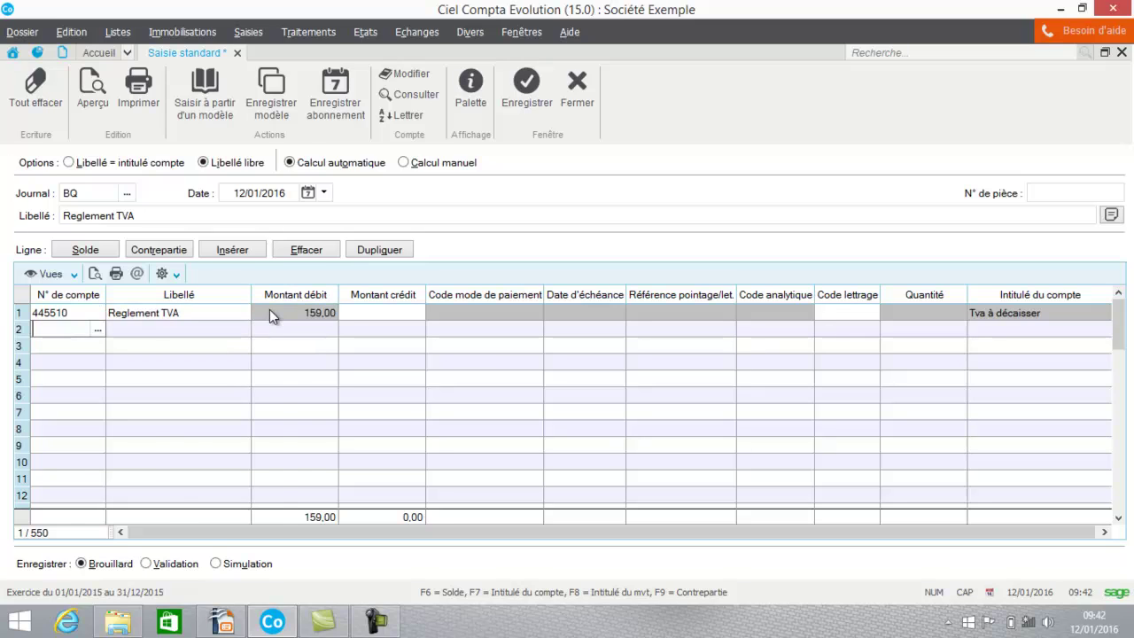
- Generate the counterpart line on account 512000 (Banque) with a credit of 159 and save the payment entry
left_click(175, 251)
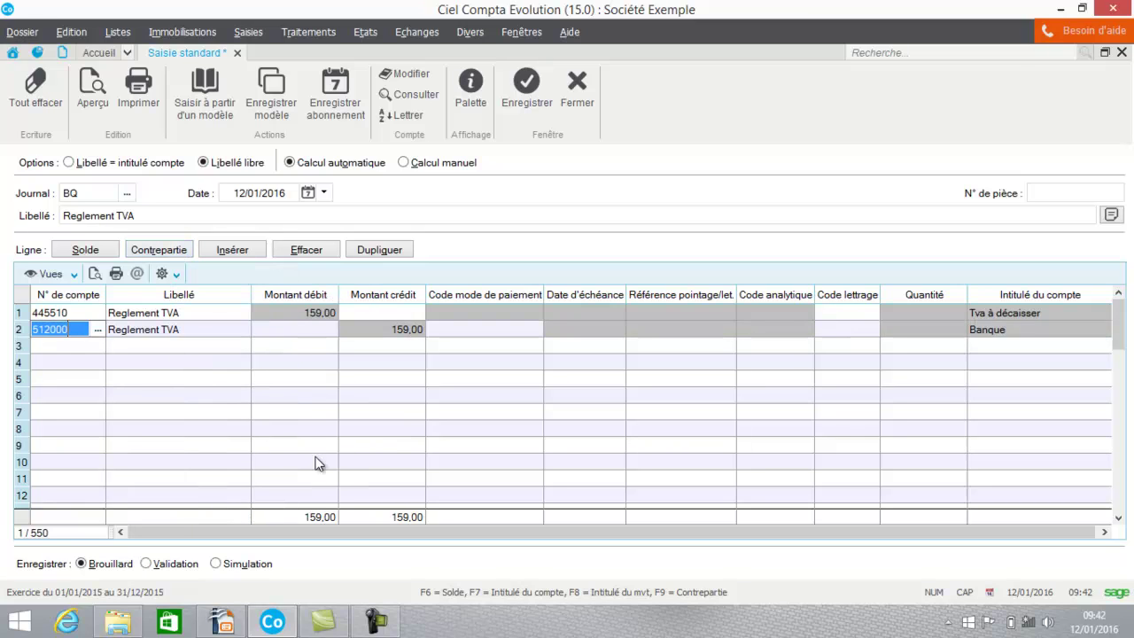
left_click(525, 87)
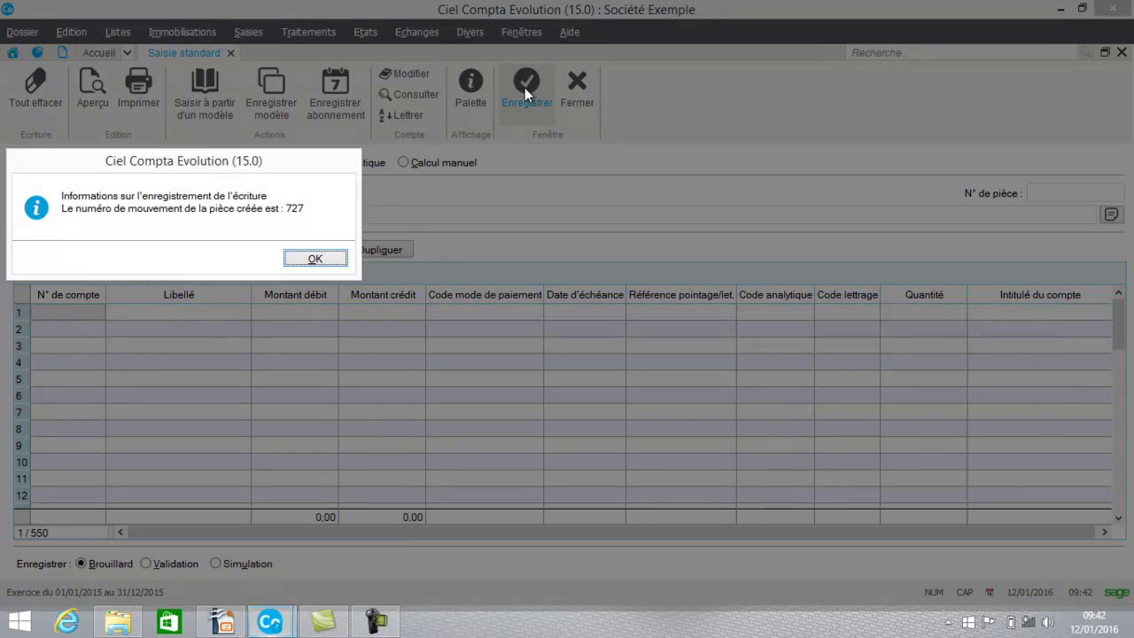
left_click(323, 262)
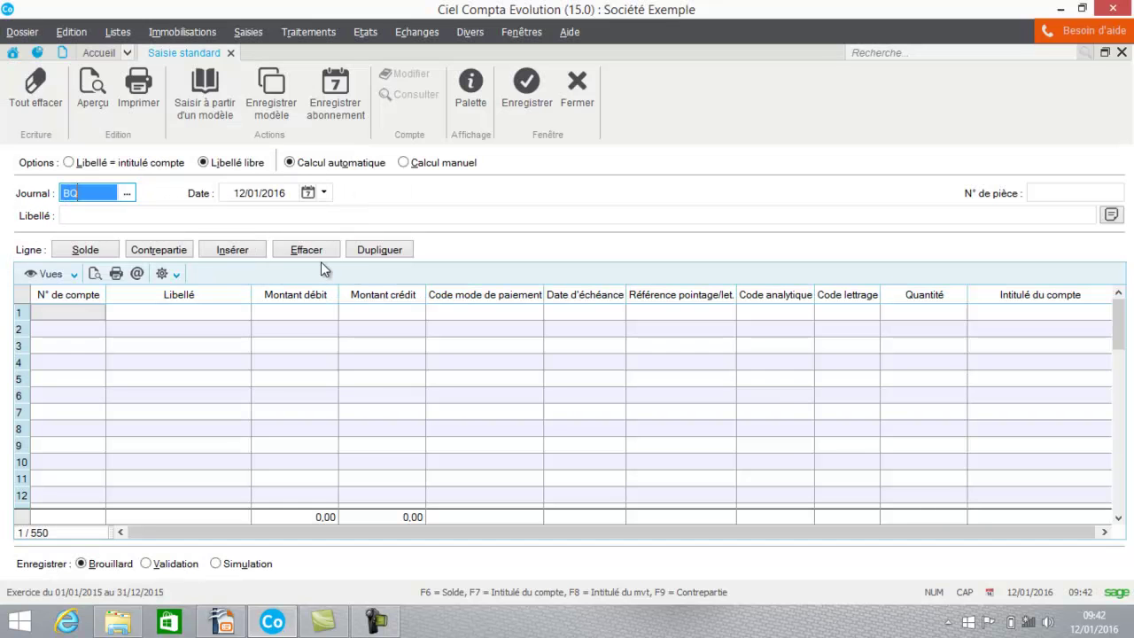